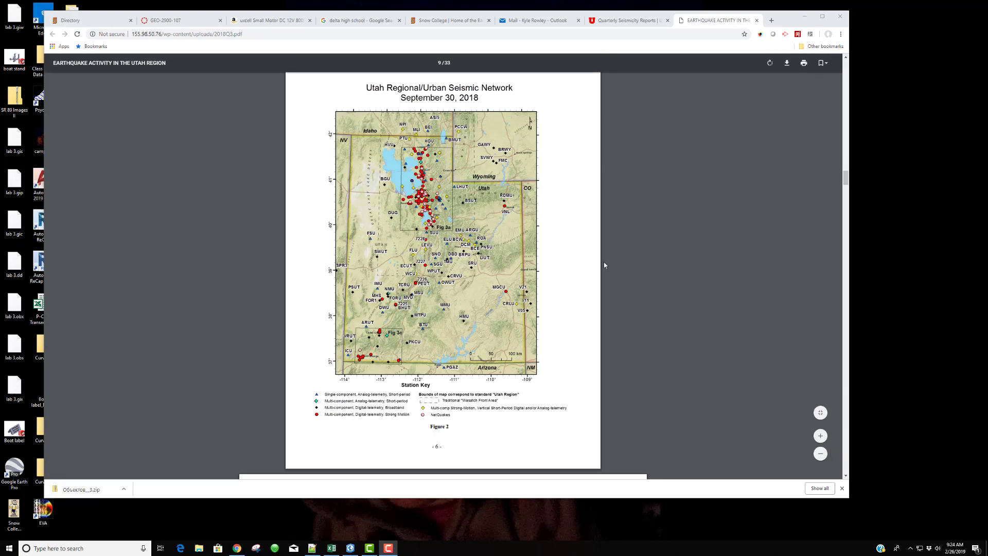
# Step: Scroll up to Table 1 of 2018 felt Utah earthquakes, bring the Excel data over, and switch to ArcGIS Pro
pyautogui.scroll(8, 604, 259)
pyautogui.scroll(8, 604, 258)
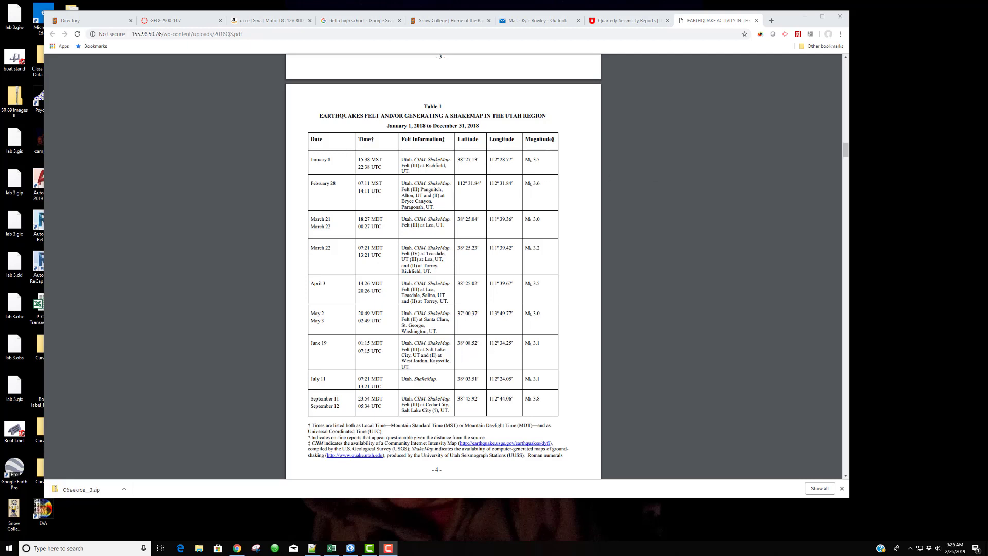
pyautogui.moveTo(987, 33)
pyautogui.mouseDown()
pyautogui.moveTo(495, 32)
pyautogui.moveTo(987, 33)
pyautogui.mouseUp()
pyautogui.hotkey('alt', 'Tab')
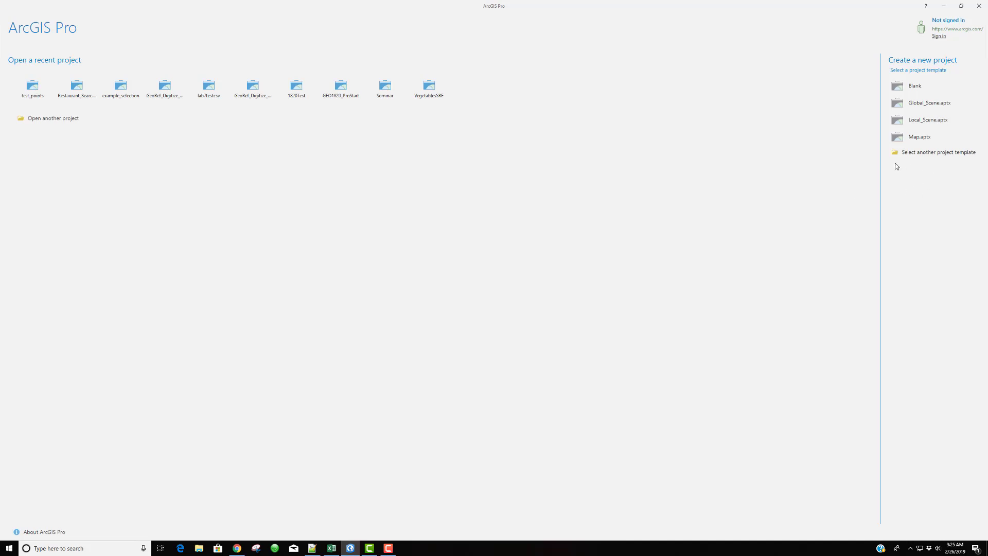
# Step: Create a Blank project and enter EarthQuakeMapUtah2018 as its name
pyautogui.click(915, 86)
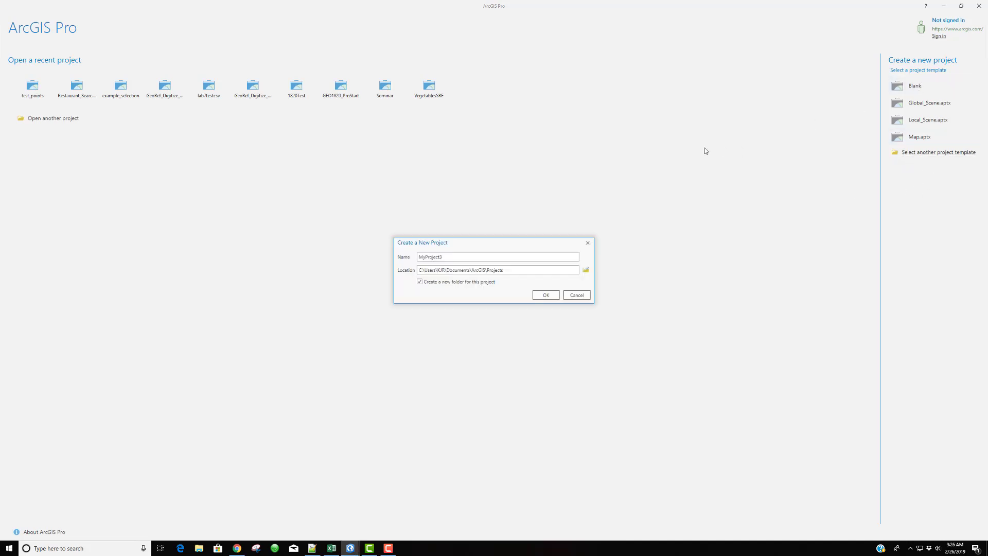
pyautogui.doubleClick(452, 256)
pyautogui.write('EarthQuake')
pyautogui.write('MapUtah2018')
# Step: Browse Documents > 1 GEO 2900 > PROJECTS to find the project's storage location
pyautogui.click(585, 270)
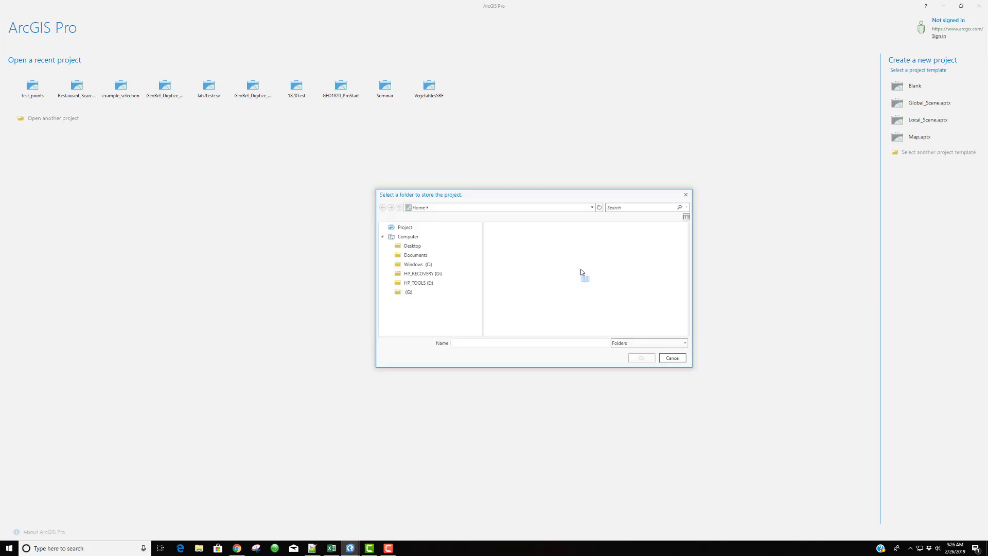
pyautogui.click(418, 264)
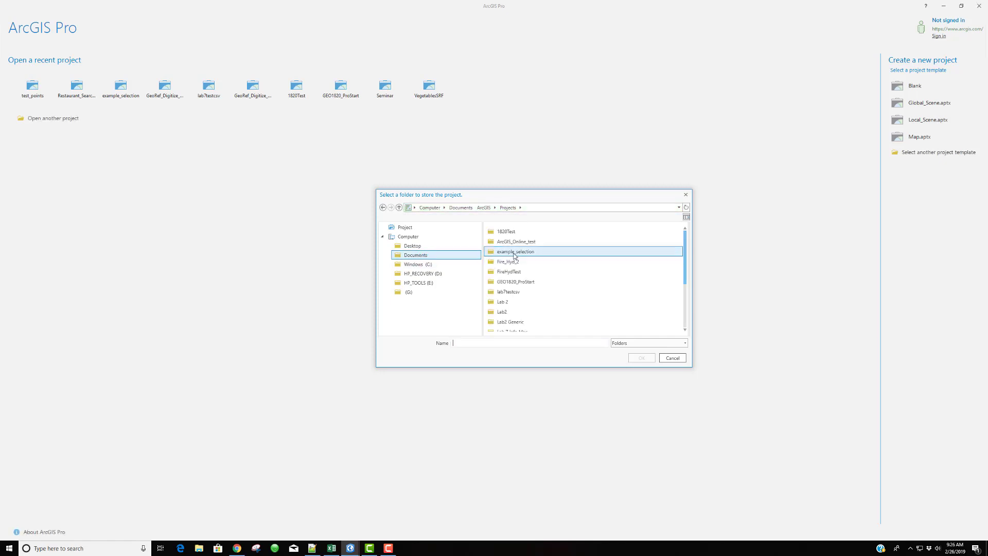
pyautogui.scroll(-3, 535, 256)
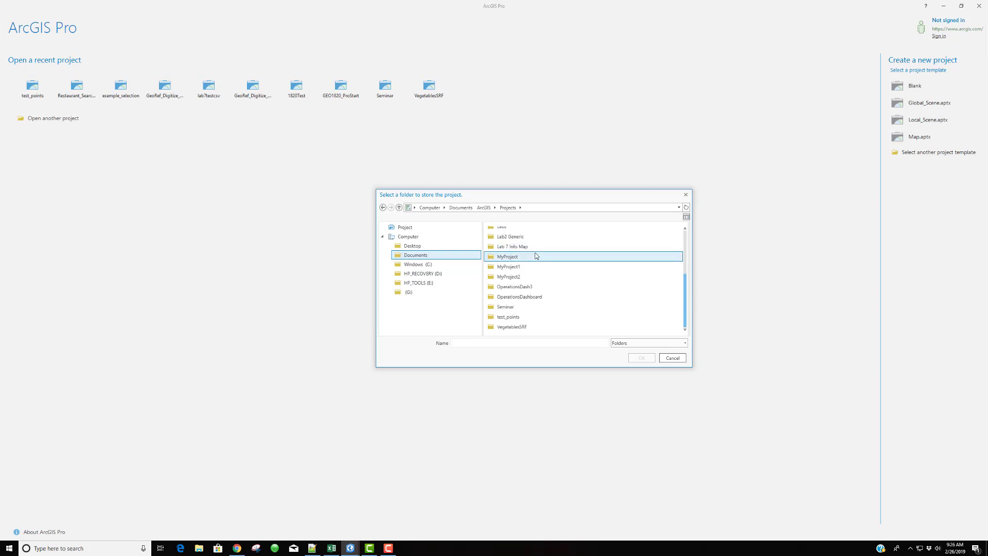
pyautogui.scroll(3, 538, 256)
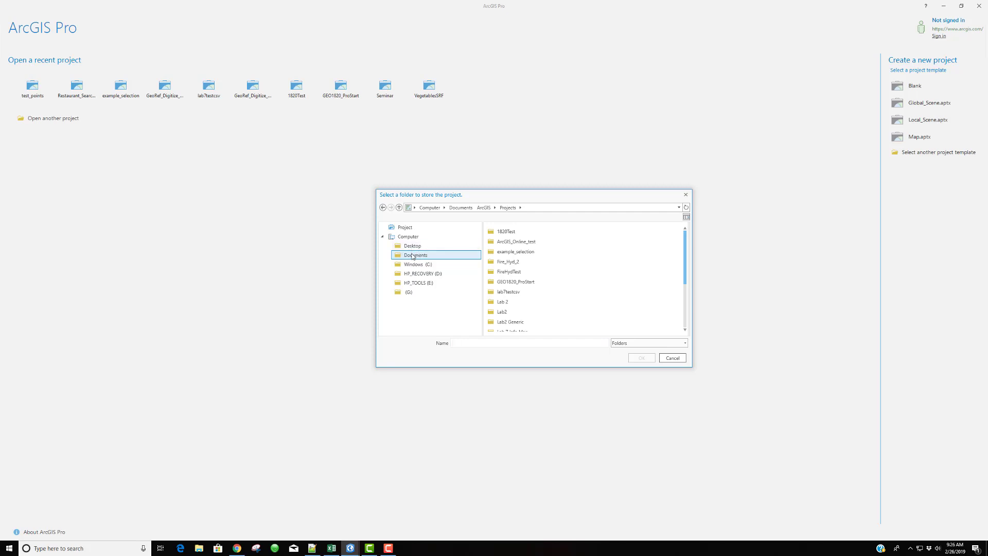
pyautogui.click(460, 208)
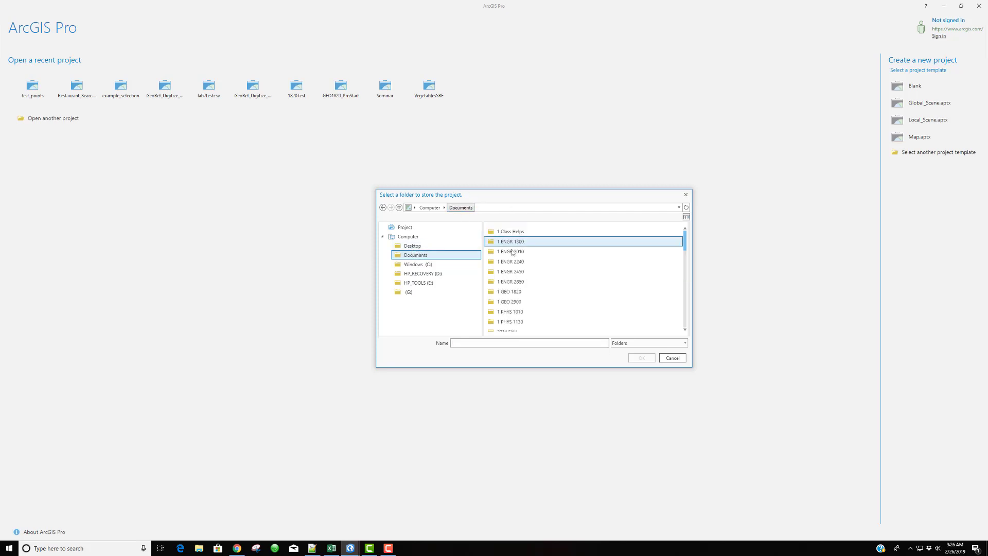
pyautogui.doubleClick(517, 295)
pyautogui.click(461, 207)
pyautogui.doubleClick(526, 304)
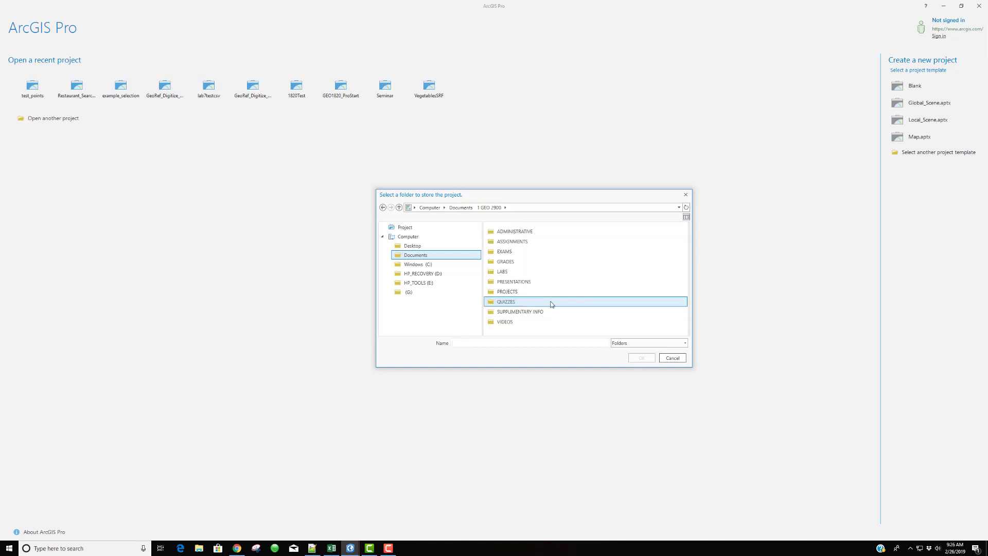
pyautogui.doubleClick(514, 292)
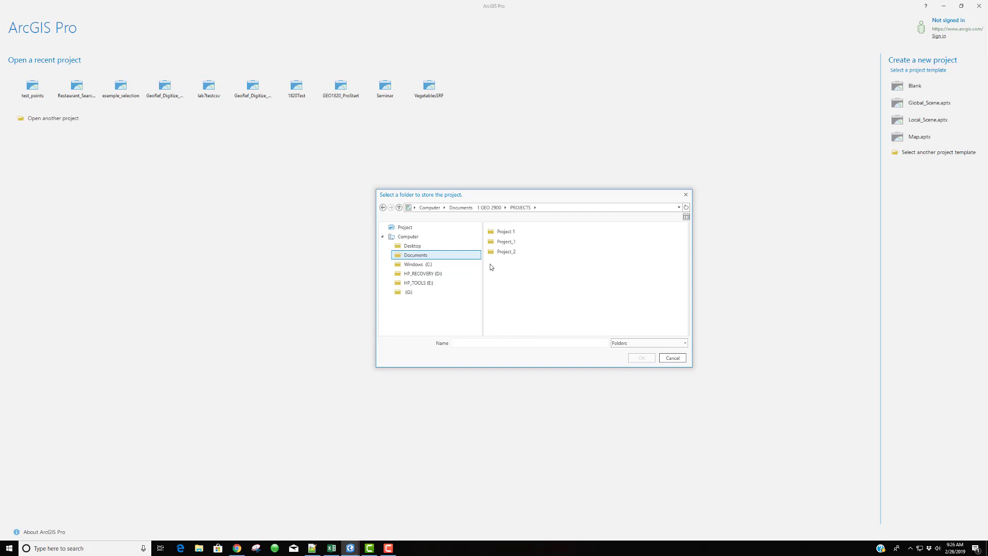
# Step: Select PROJECTS as the location and create the project
pyautogui.click(489, 207)
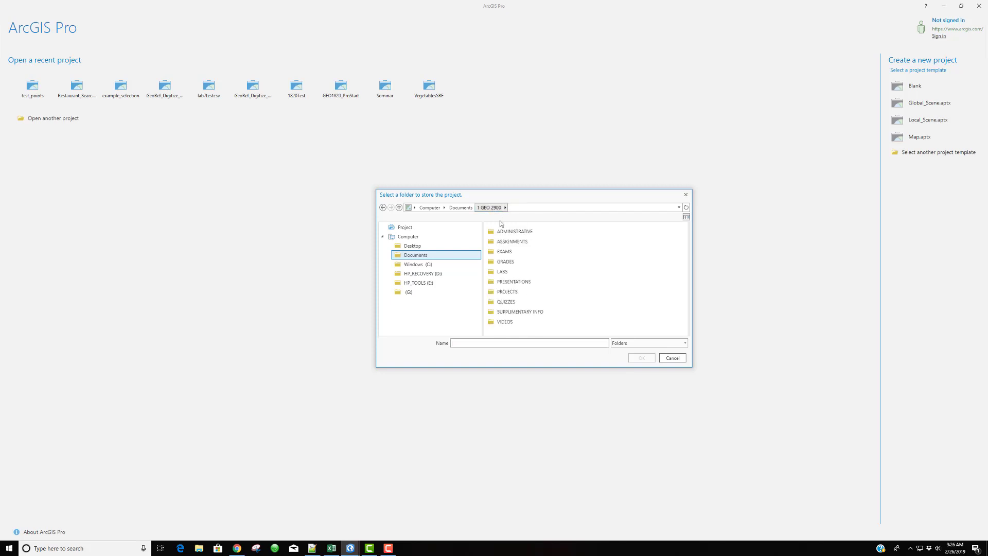
pyautogui.click(528, 273)
pyautogui.click(527, 291)
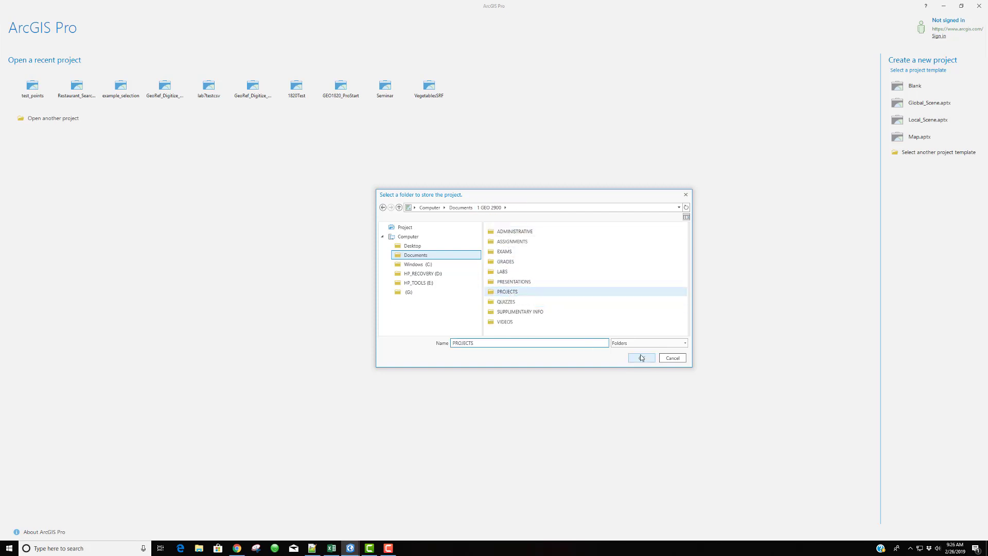
pyautogui.click(642, 357)
pyautogui.click(546, 296)
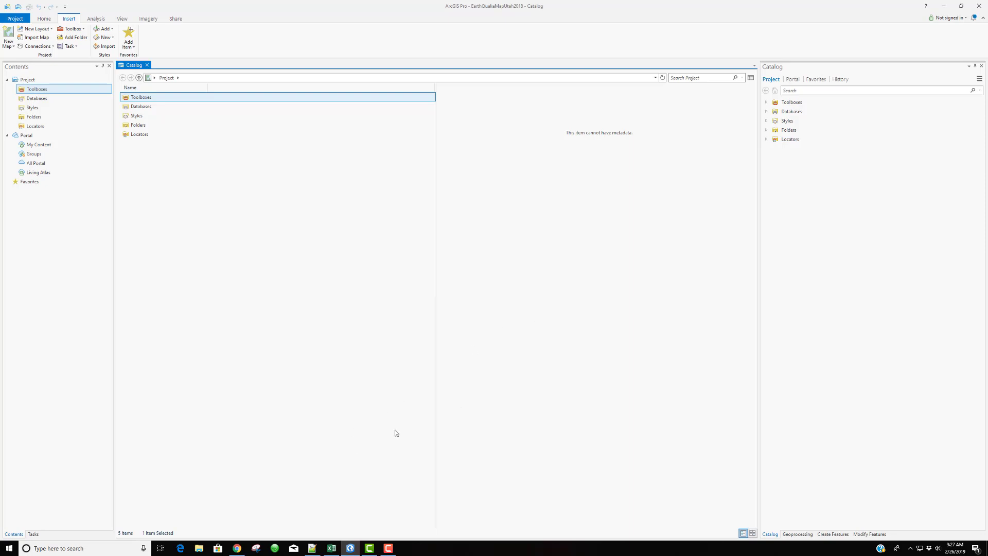
# Step: Expand Folders and EarthQuakeMapUtah2018 in the Catalog pane to show its .gdb and .tbx
pyautogui.click(766, 130)
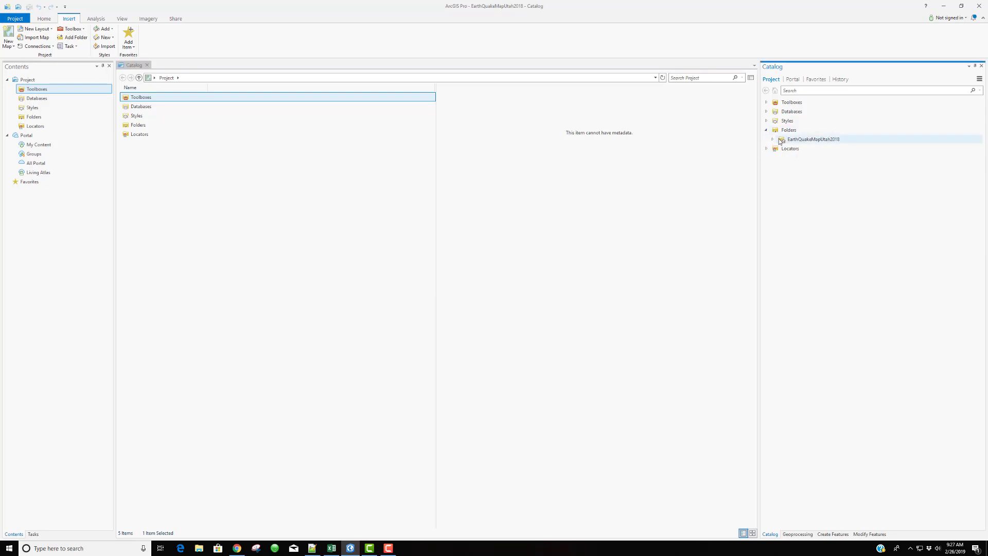
pyautogui.click(772, 140)
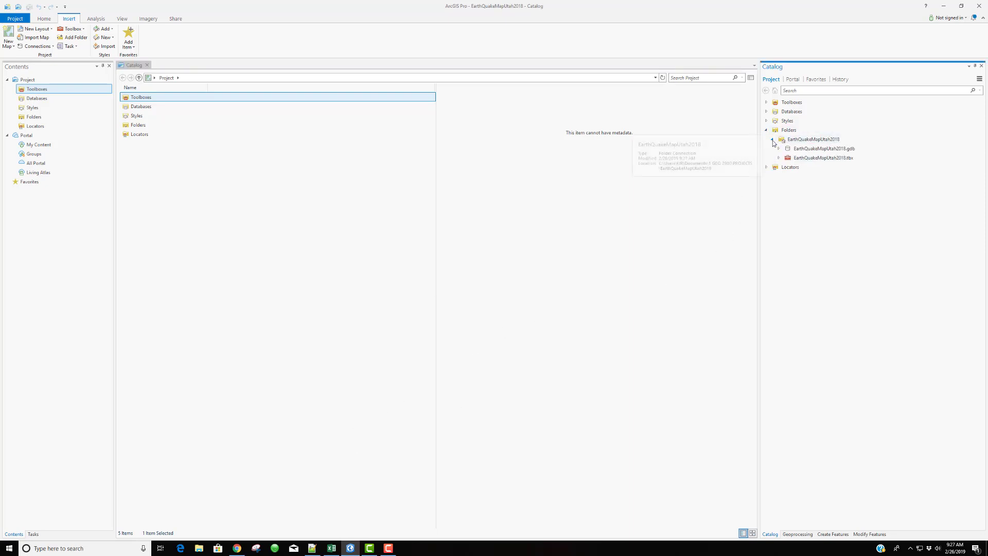
pyautogui.rightClick(820, 140)
pyautogui.moveTo(835, 150)
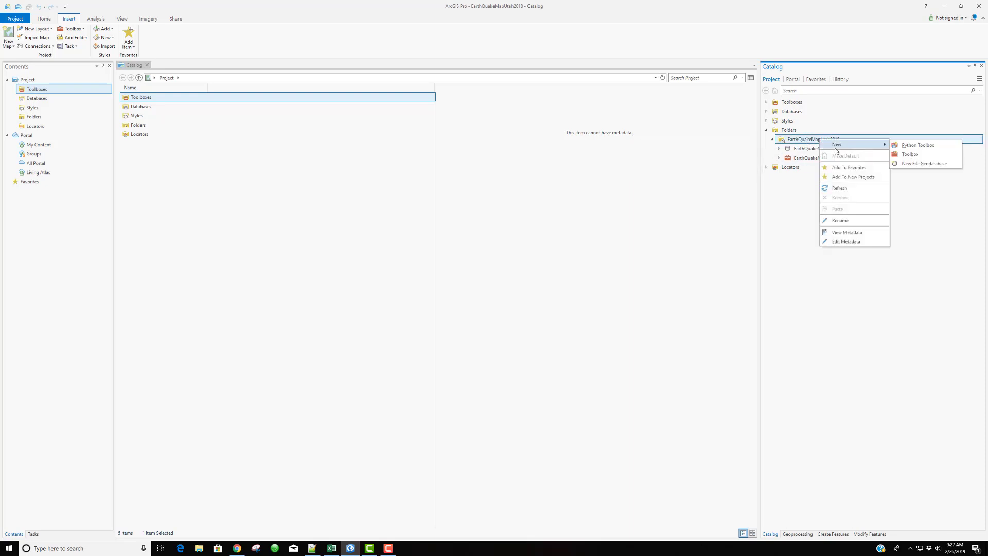
pyautogui.click(780, 227)
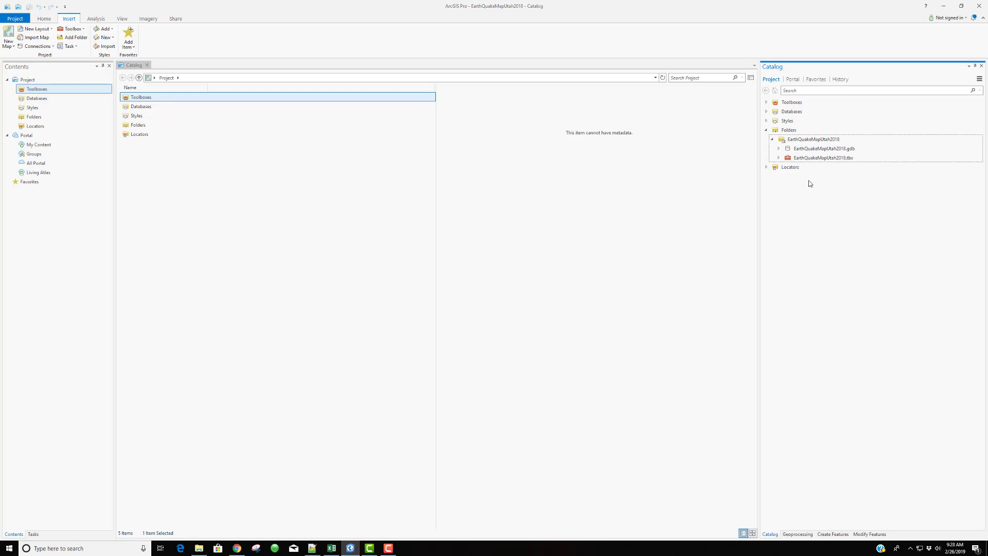
# Step: Open the EarthQuakeMapUtah2018 folder in File Explorer and create a PDF subfolder
pyautogui.click(199, 548)
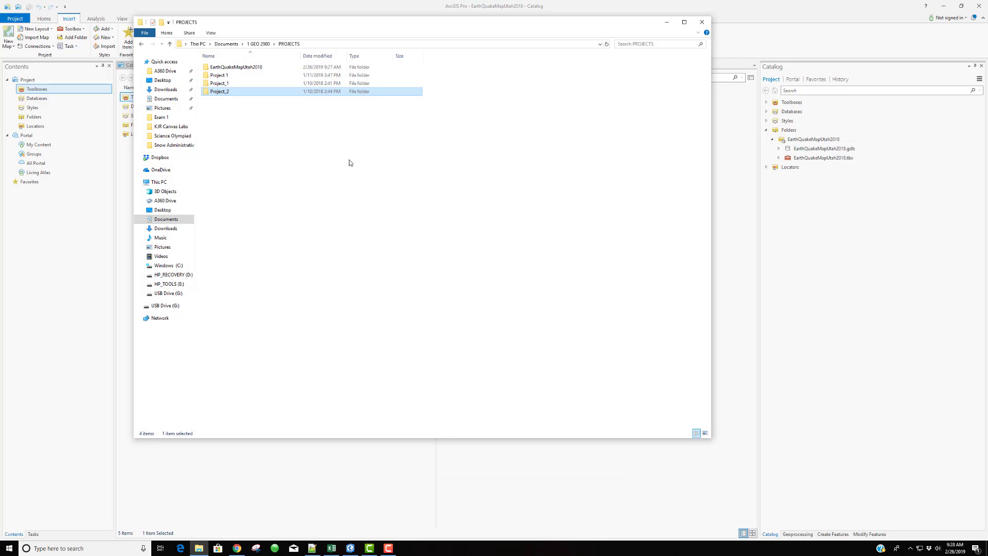
pyautogui.click(251, 67)
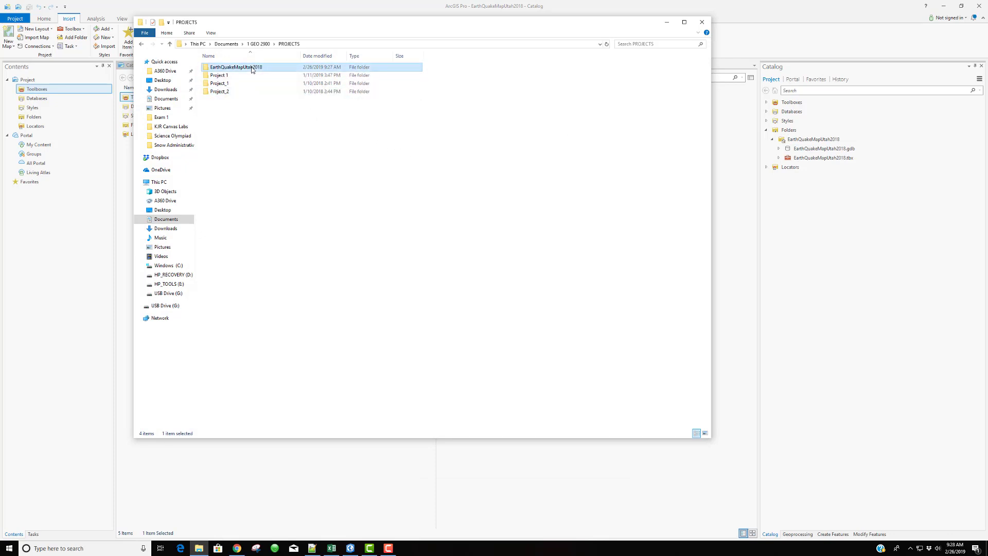
pyautogui.doubleClick(252, 68)
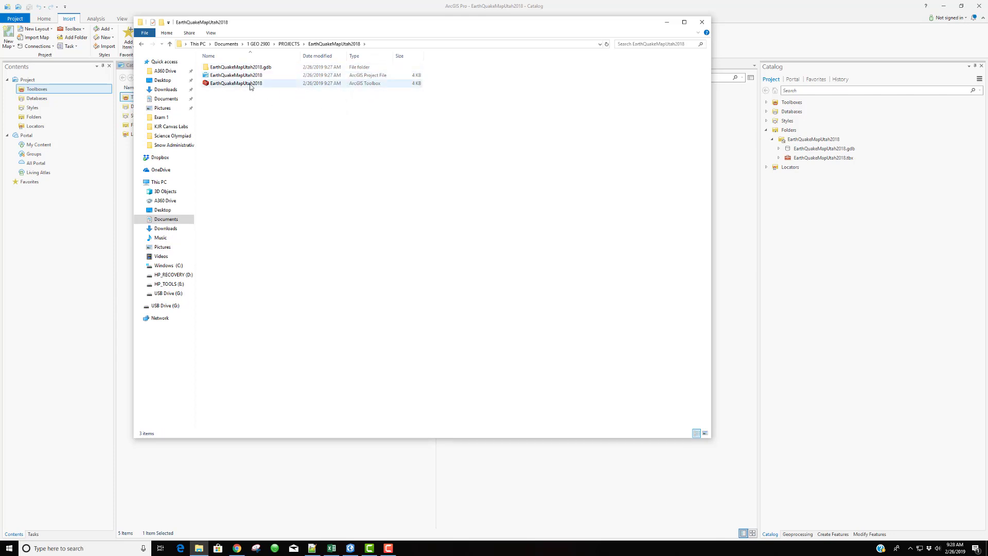
pyautogui.rightClick(260, 129)
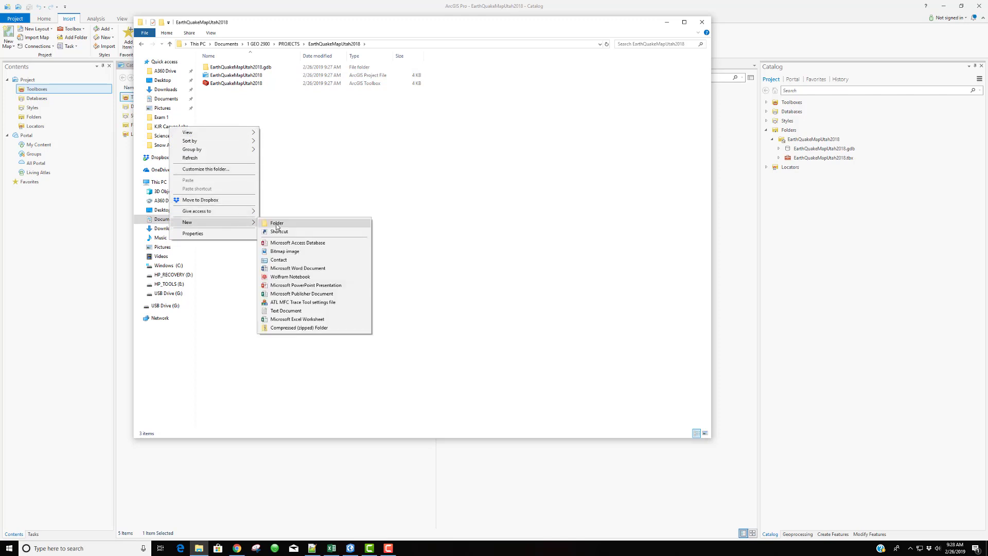
pyautogui.click(277, 223)
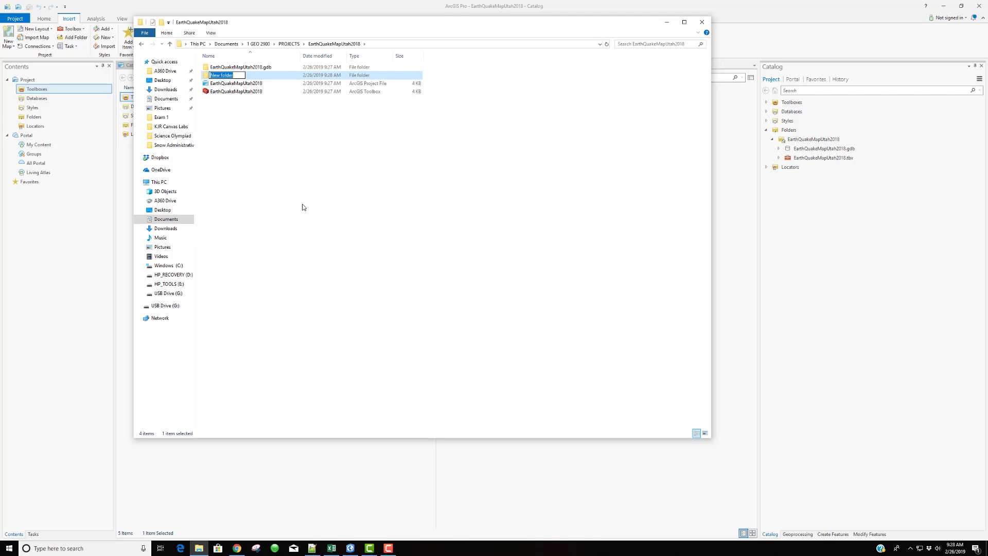
pyautogui.write('PDF')
pyautogui.press('Return')
pyautogui.click(277, 166)
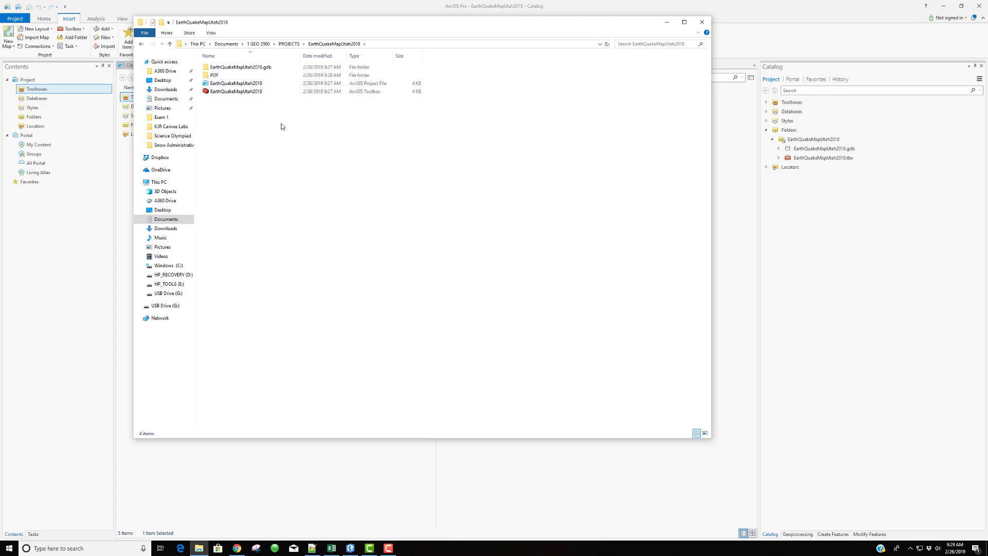
# Step: Add Shape, Raster and Workspace subfolders to the project folder
pyautogui.rightClick(254, 185)
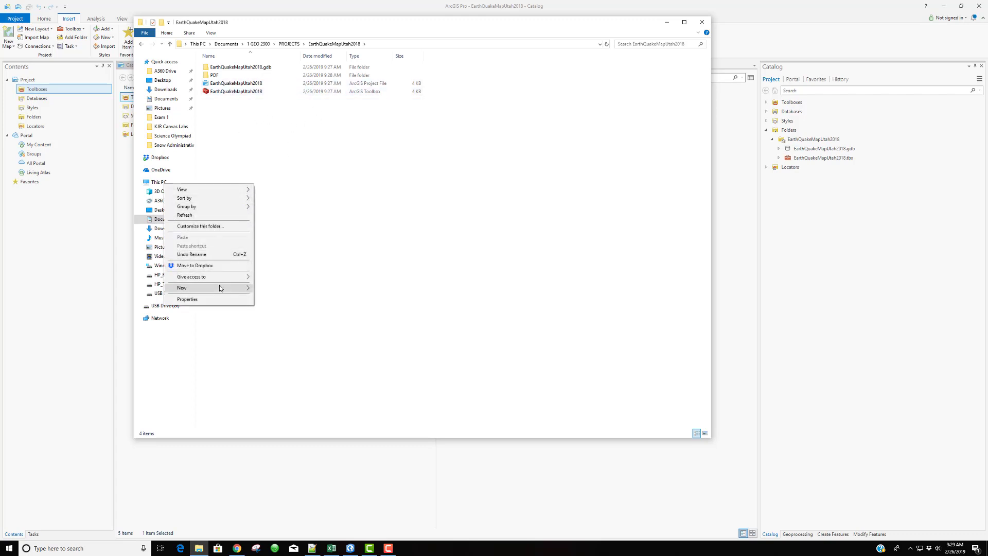
pyautogui.click(267, 288)
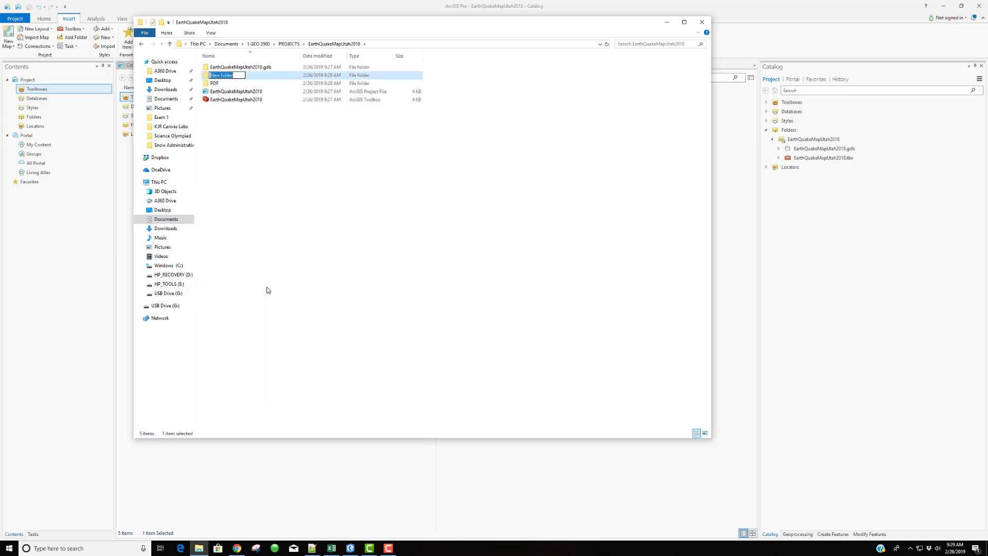
pyautogui.write('Shape')
pyautogui.press('Return')
pyautogui.rightClick(261, 184)
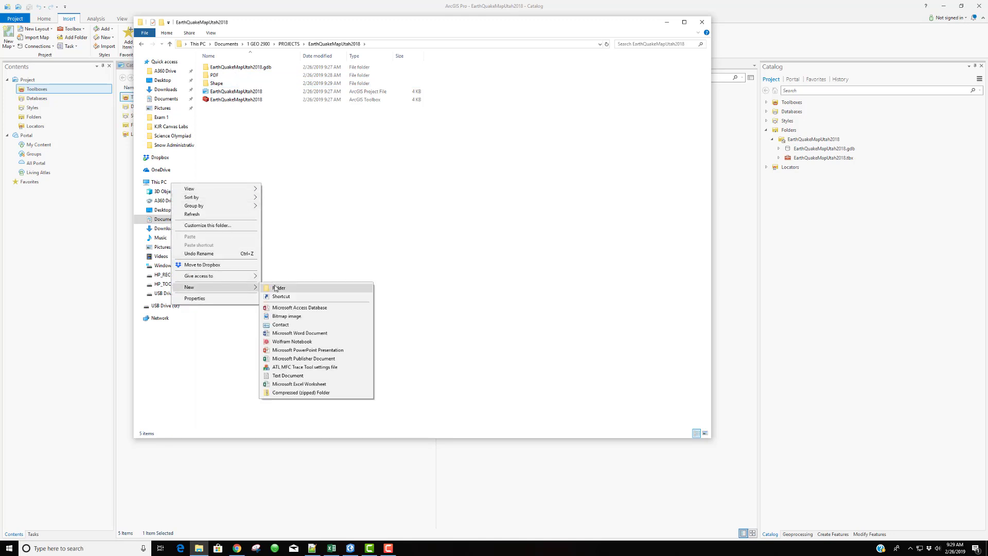
pyautogui.click(274, 287)
pyautogui.write('Raster')
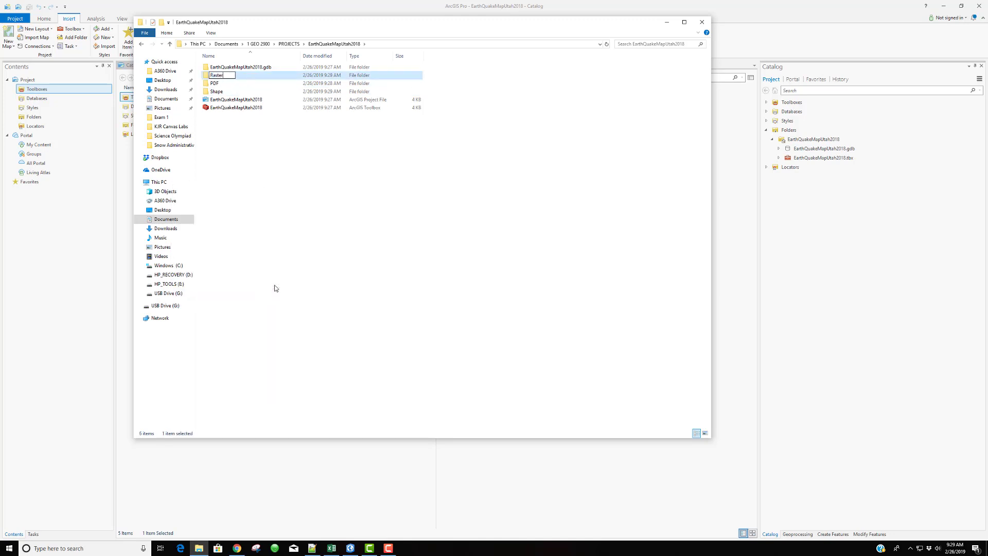
pyautogui.rightClick(252, 206)
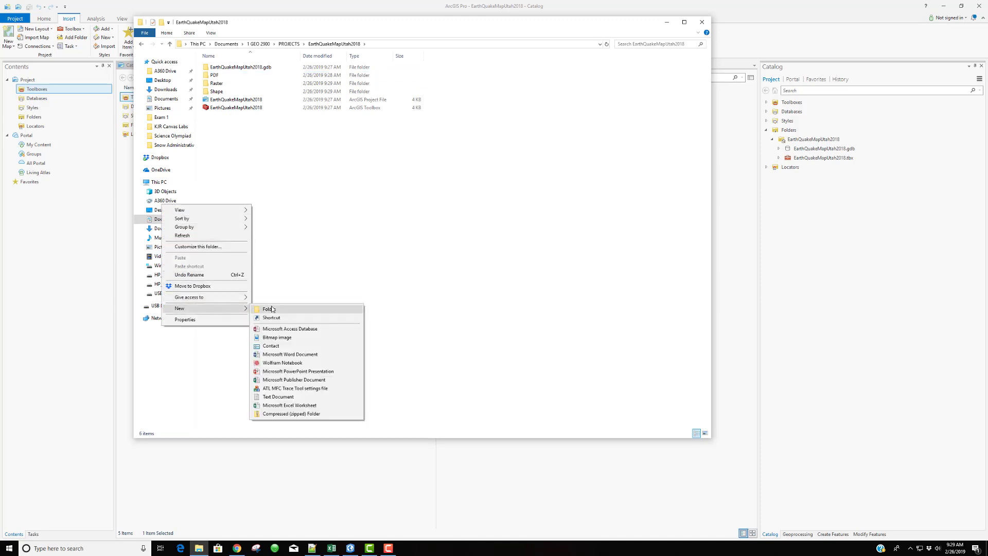
pyautogui.click(272, 309)
pyautogui.write('Workspace')
pyautogui.press('Return')
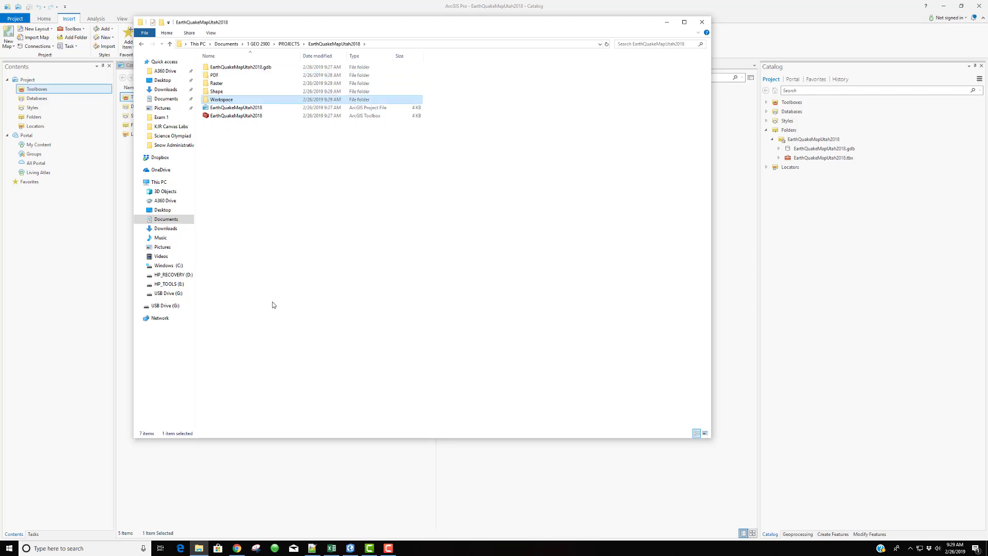
pyautogui.click(297, 174)
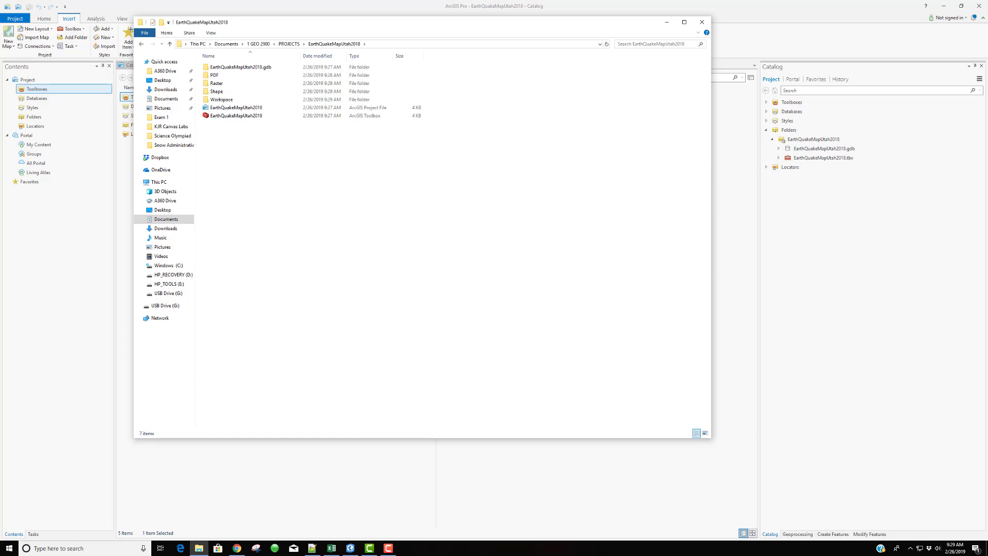
# Step: Bring Excel into view and browse Save As to PROJECTS\EarthQuakeMapUtah2018\Workspace
pyautogui.moveTo(957, 29); pyautogui.dragTo(473, 34)
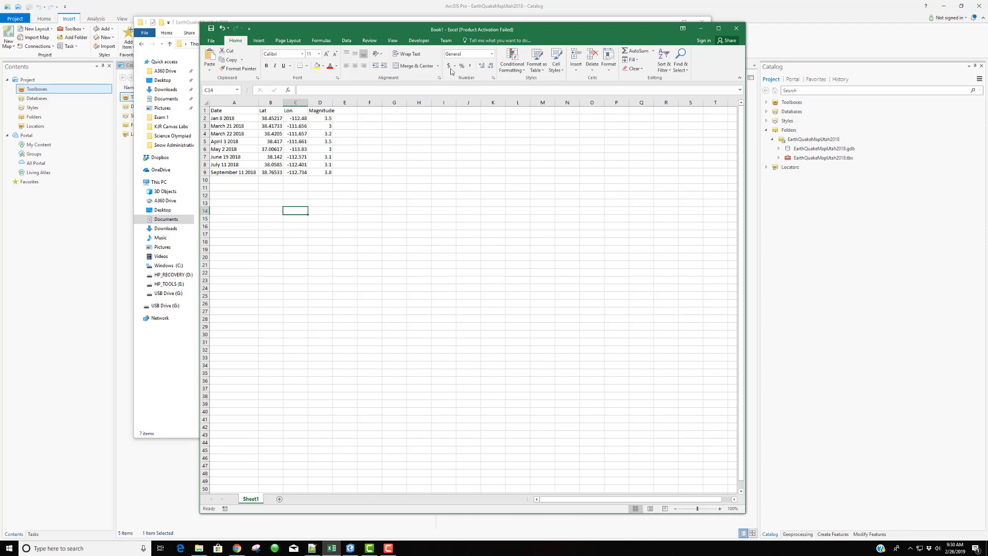
pyautogui.click(211, 42)
pyautogui.click(218, 105)
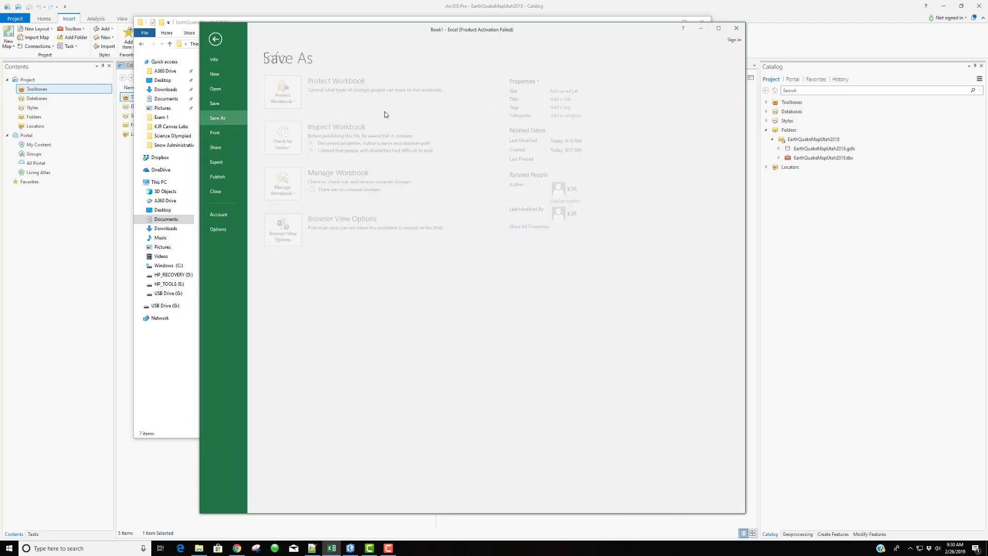
pyautogui.click(301, 143)
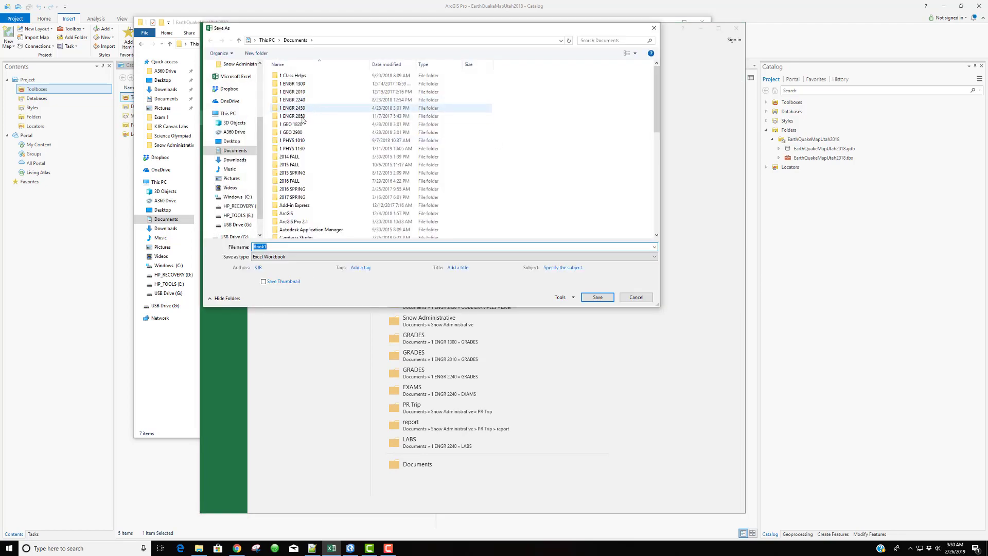
pyautogui.doubleClick(295, 132)
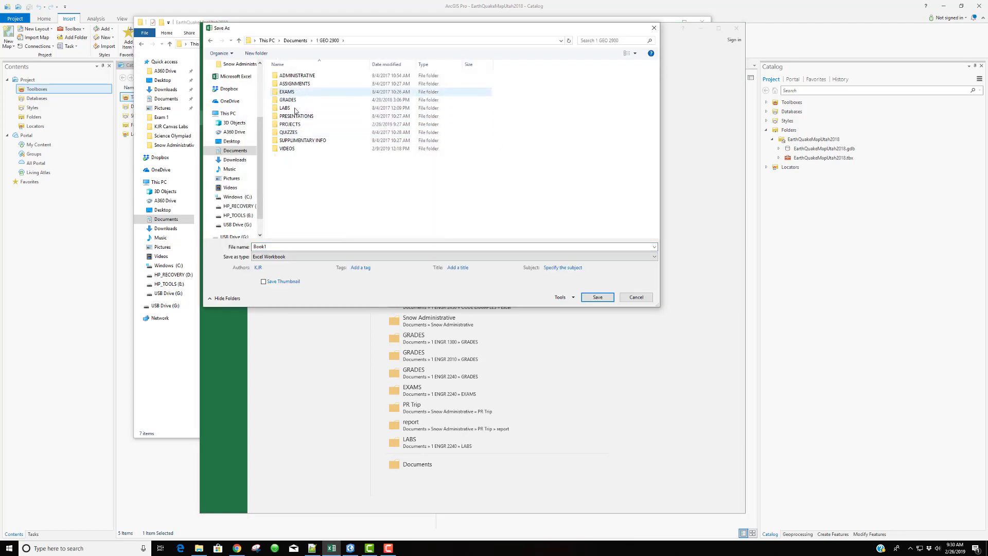
pyautogui.doubleClick(290, 124)
pyautogui.doubleClick(297, 80)
pyautogui.doubleClick(295, 109)
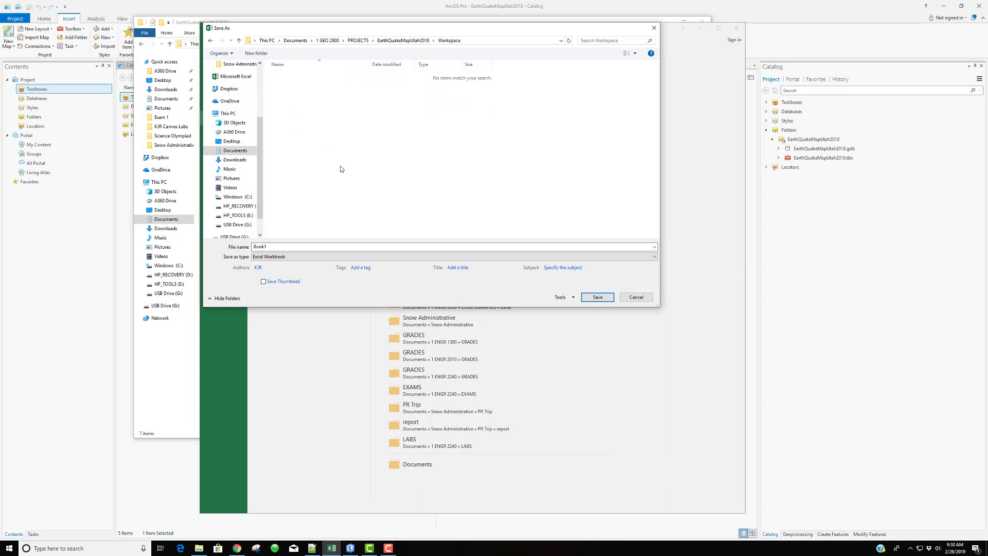
# Step: Save the workbook in Workspace as EarthquakeData
pyautogui.doubleClick(278, 246)
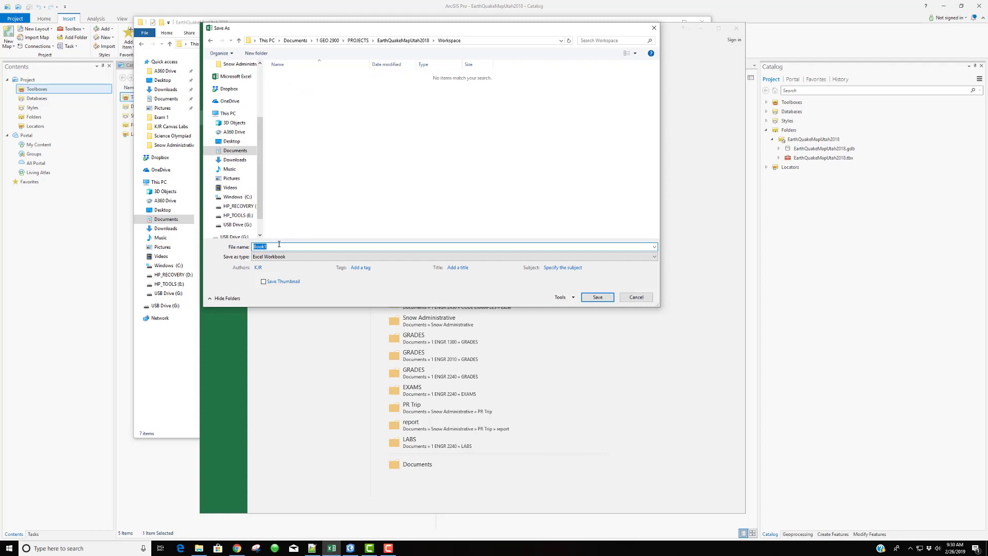
pyautogui.write('Data')
pyautogui.press('Home')
pyautogui.write('Earthquake')
pyautogui.click(593, 296)
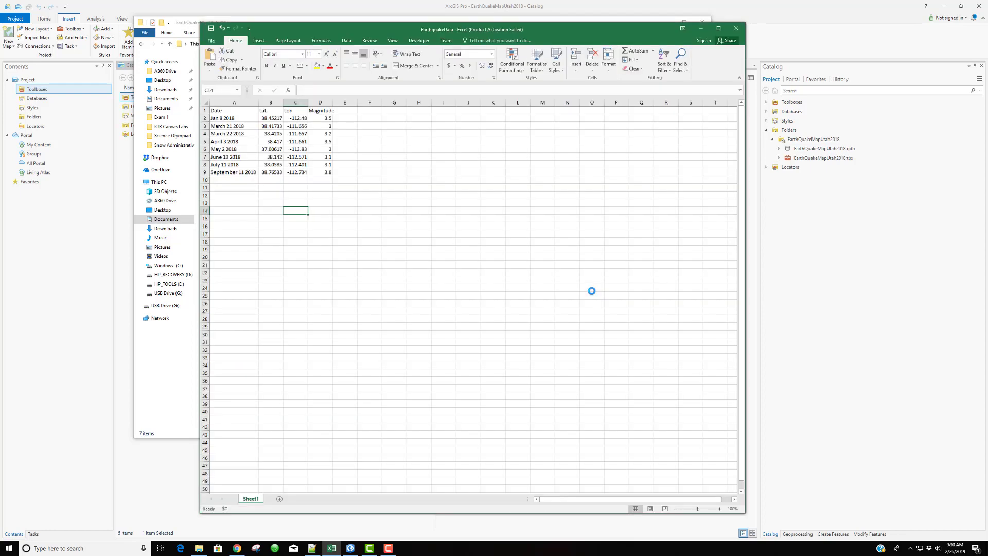
# Step: Close Excel and File Explorer, and insert a new map in ArcGIS Pro
pyautogui.click(736, 28)
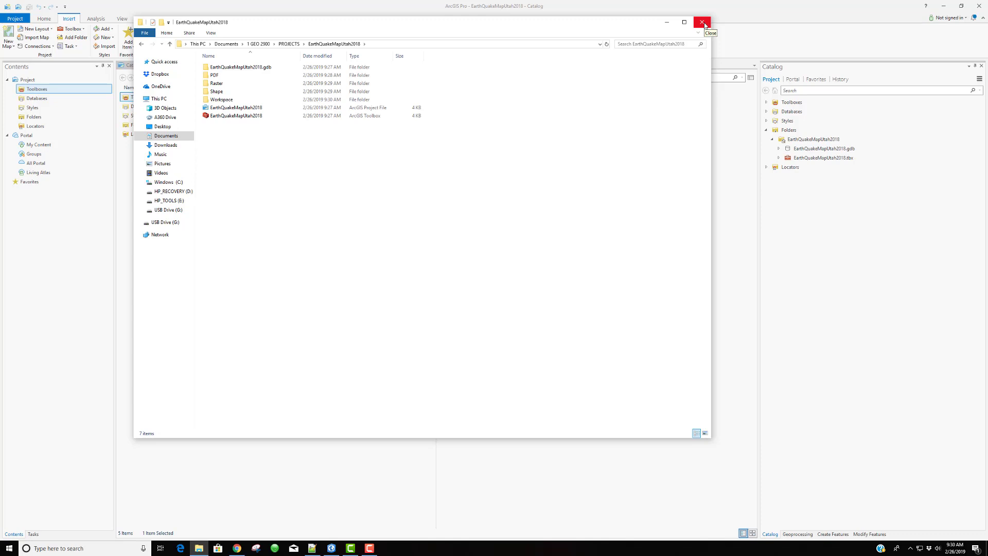
pyautogui.click(703, 23)
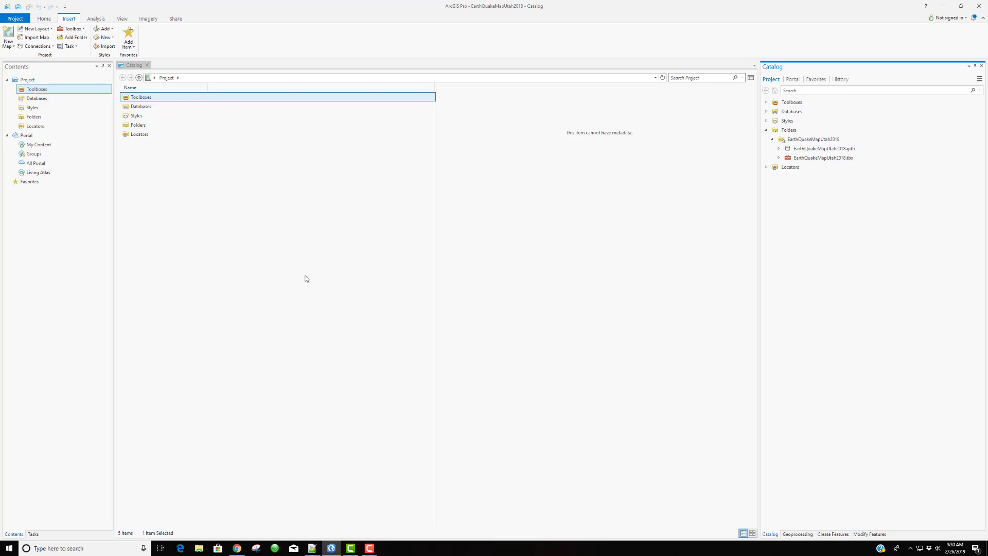
pyautogui.click(8, 35)
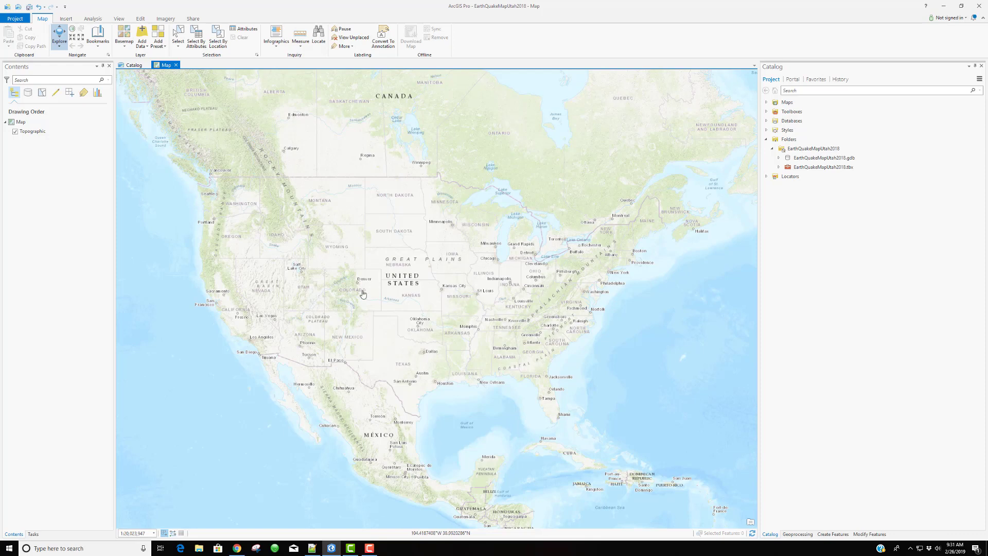
# Step: Open the Map's Coordinate Systems properties and expand Projected > UTM > NAD 1983
pyautogui.rightClick(21, 125)
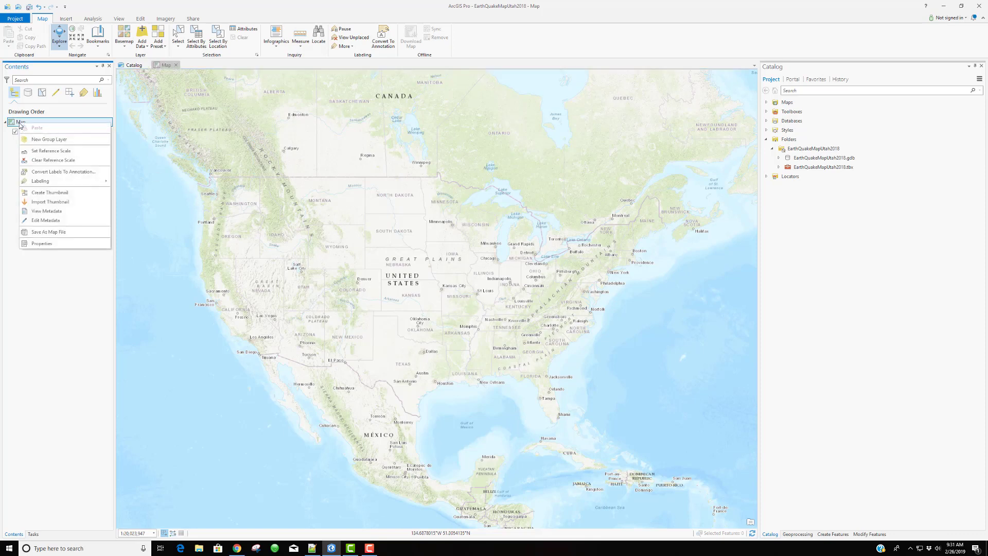
pyautogui.click(51, 244)
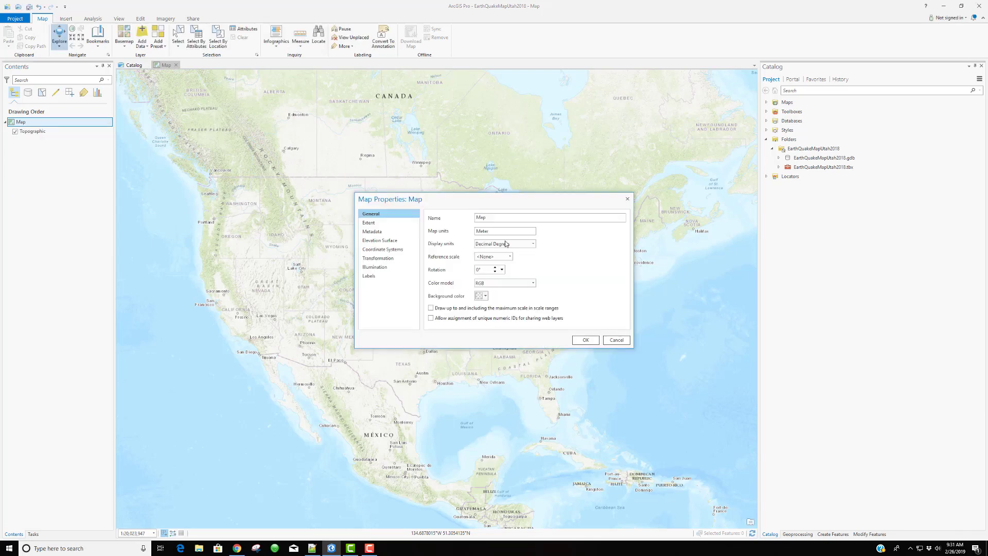
pyautogui.click(384, 249)
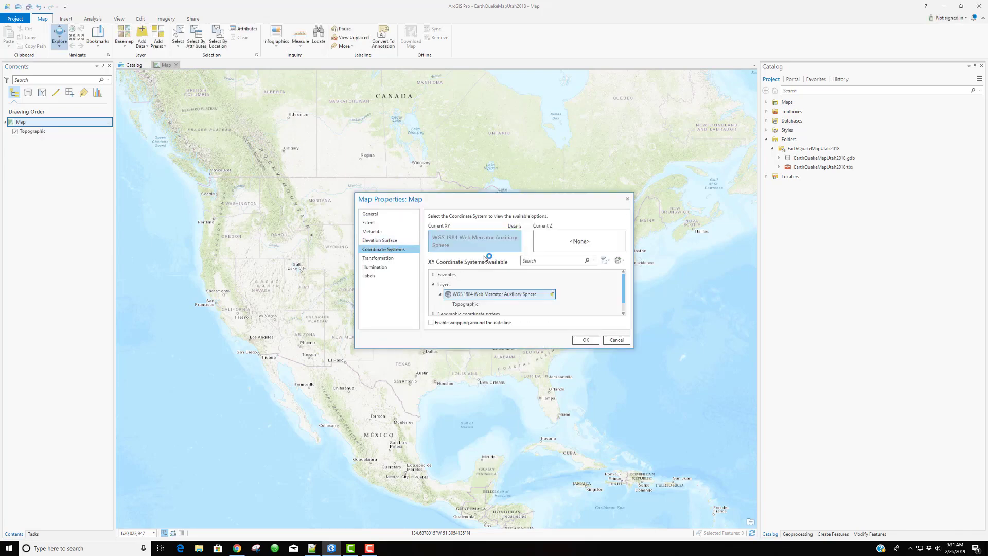
pyautogui.click(433, 275)
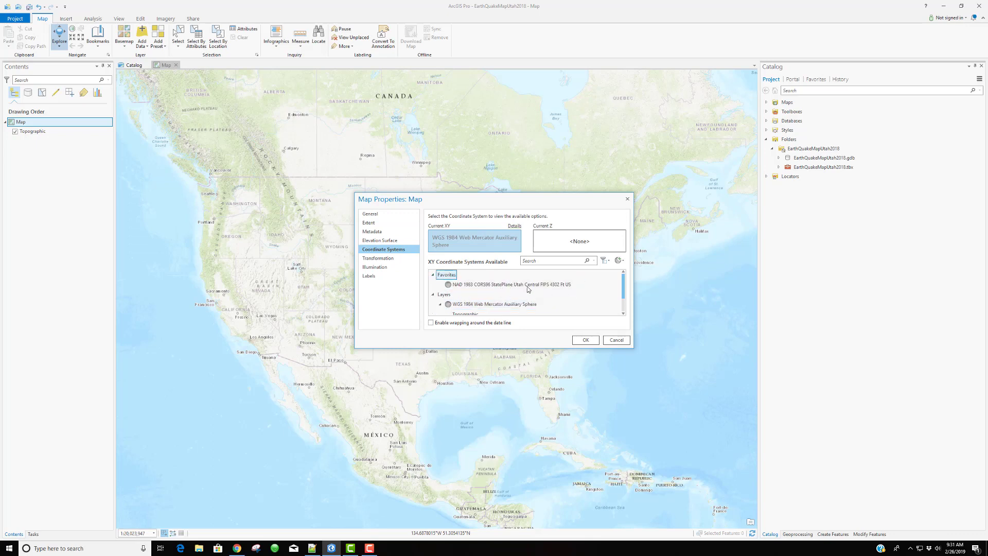
pyautogui.scroll(-1, 531, 294)
pyautogui.scroll(-1, 531, 294)
pyautogui.click(434, 311)
pyautogui.scroll(-1, 528, 299)
pyautogui.scroll(-1, 528, 299)
pyautogui.scroll(-1, 503, 302)
pyautogui.click(441, 302)
pyautogui.scroll(-2, 516, 296)
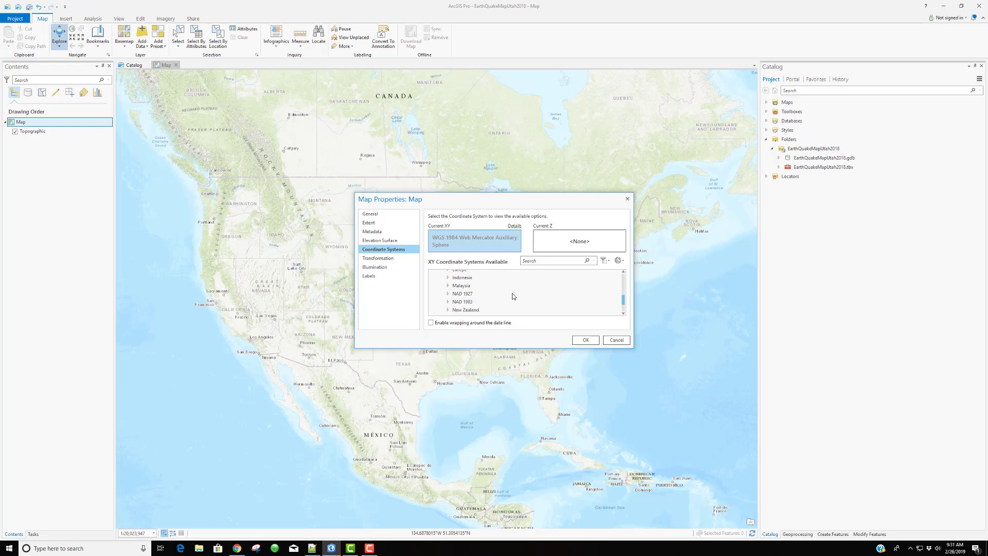
pyautogui.click(448, 302)
pyautogui.scroll(-5, 534, 299)
# Step: Choose NAD 1983 UTM Zone 12N, add it to favourites, and apply it
pyautogui.click(514, 282)
pyautogui.click(580, 338)
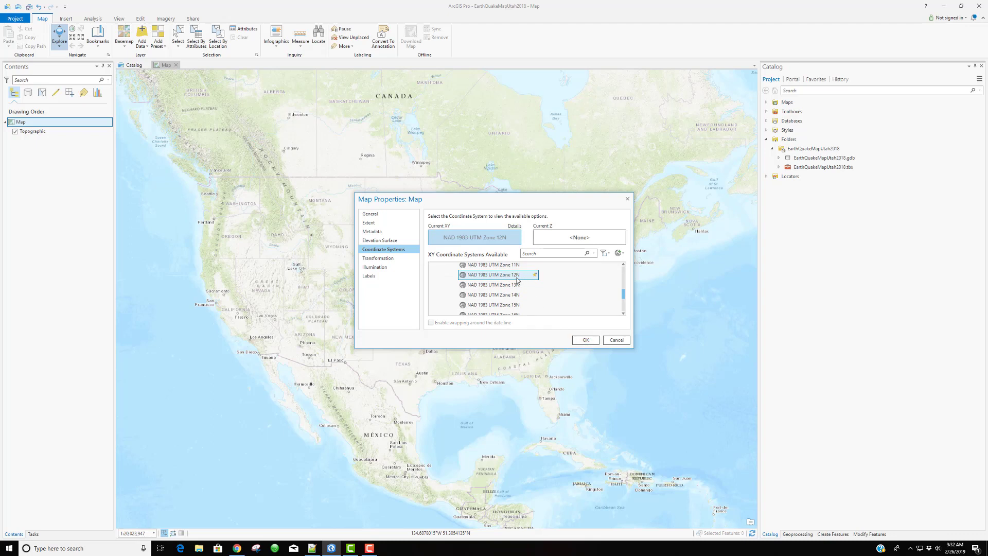
pyautogui.click(537, 276)
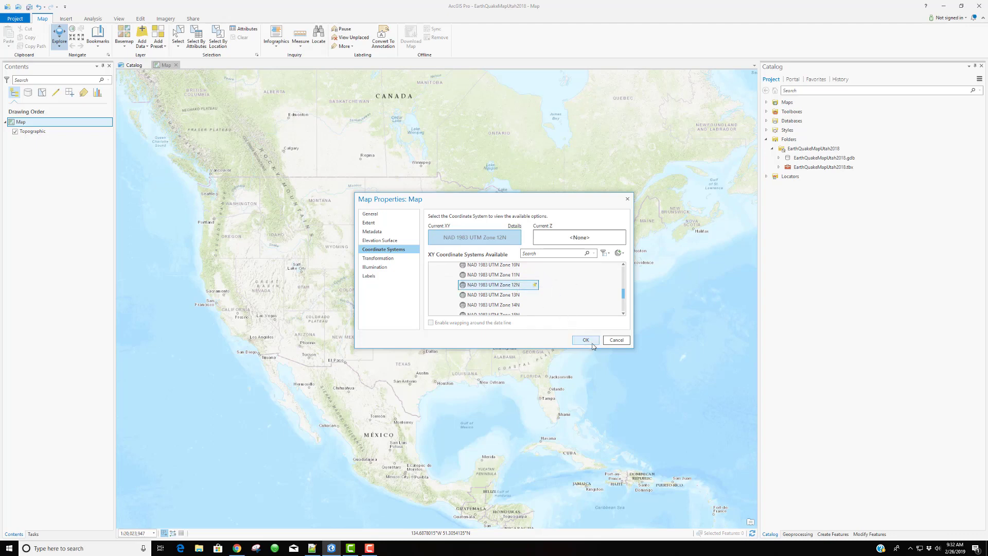
pyautogui.click(587, 341)
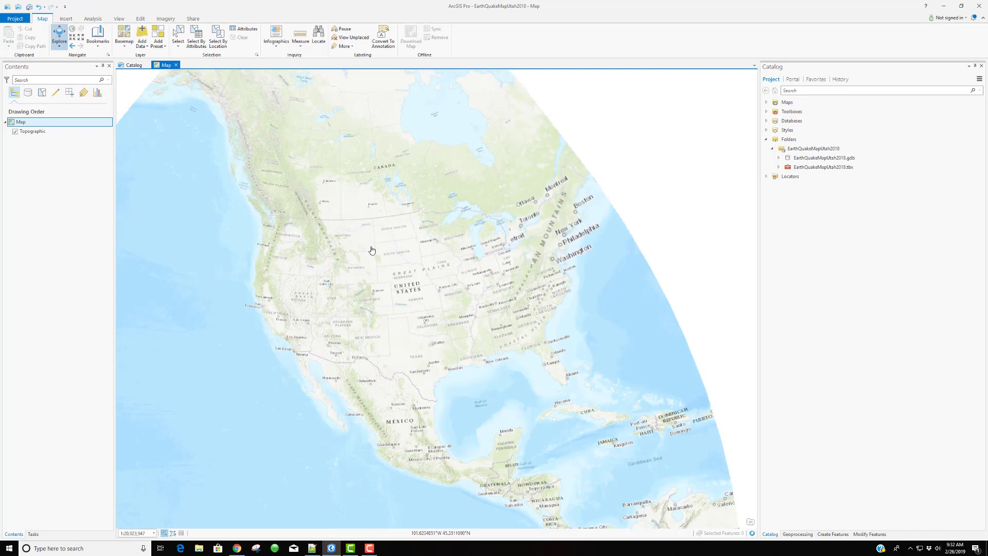
# Step: Zoom out, then zoom in on Utah and the western United States
pyautogui.scroll(-2, 364, 249)
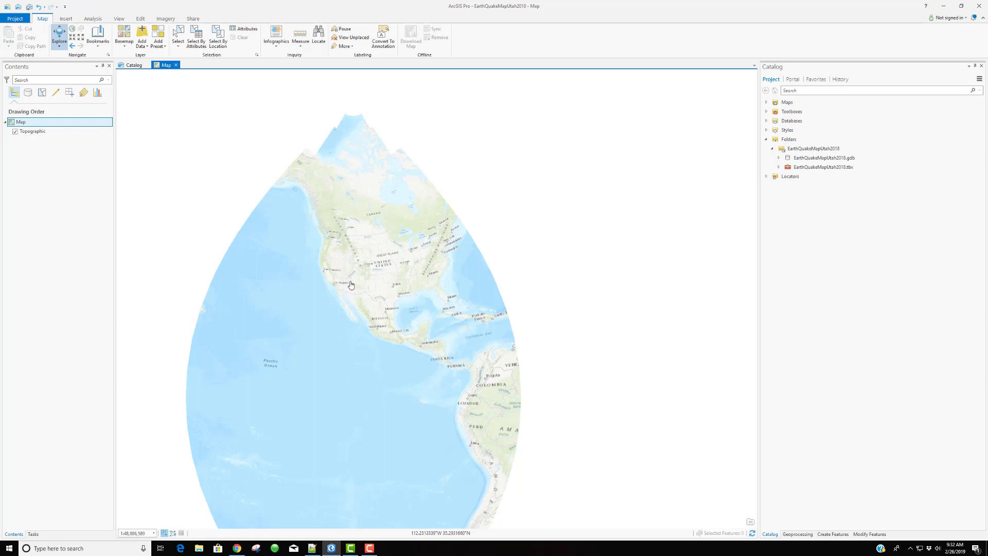
pyautogui.scroll(3, 354, 273)
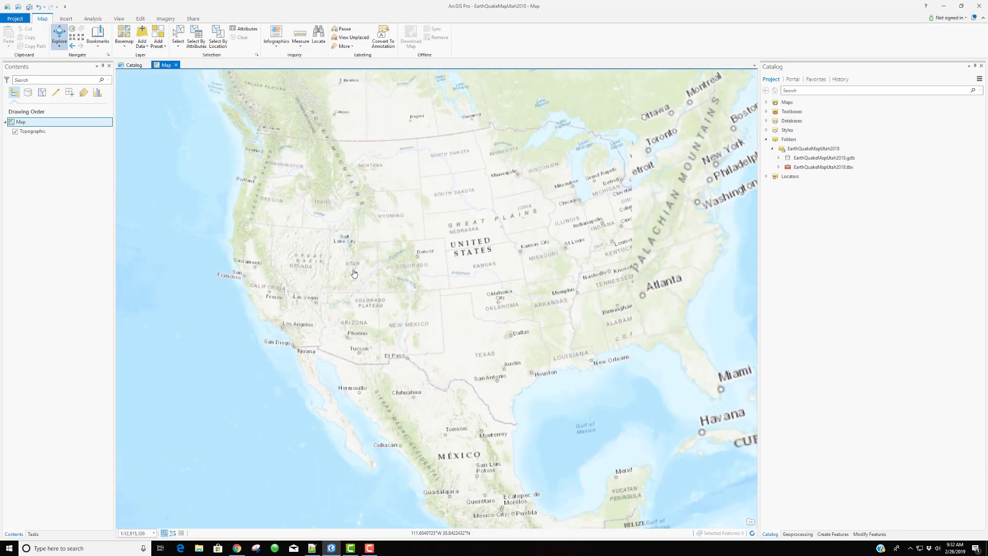
pyautogui.scroll(1, 355, 273)
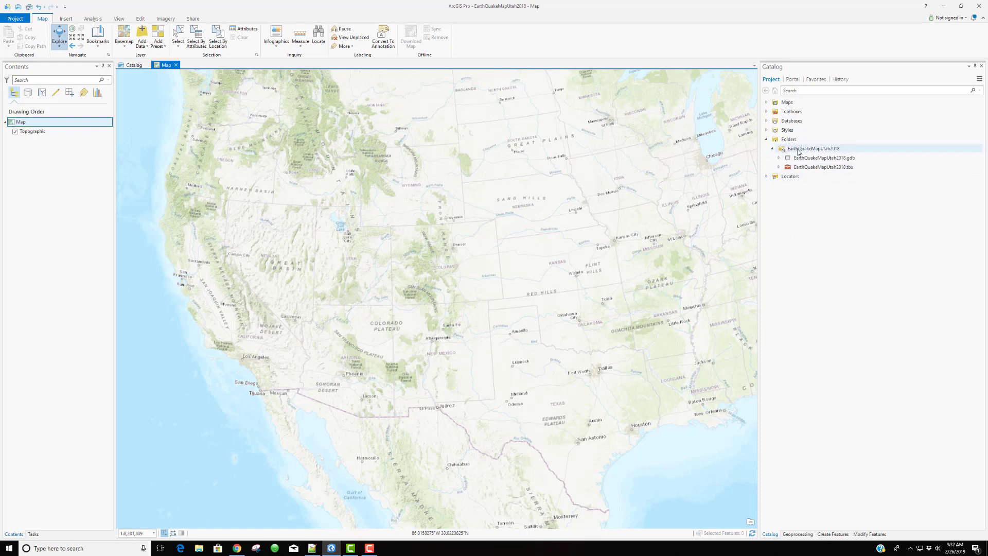
# Step: Refresh the EarthQuakeMapUtah2018 folder and expand Workspace to show EarthquakeData.xlsx
pyautogui.rightClick(796, 149)
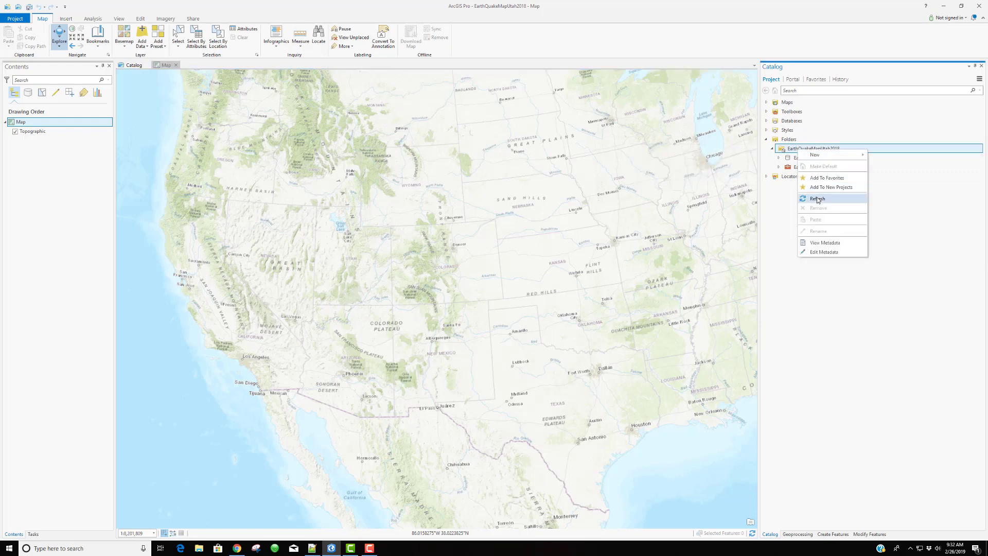
pyautogui.click(818, 199)
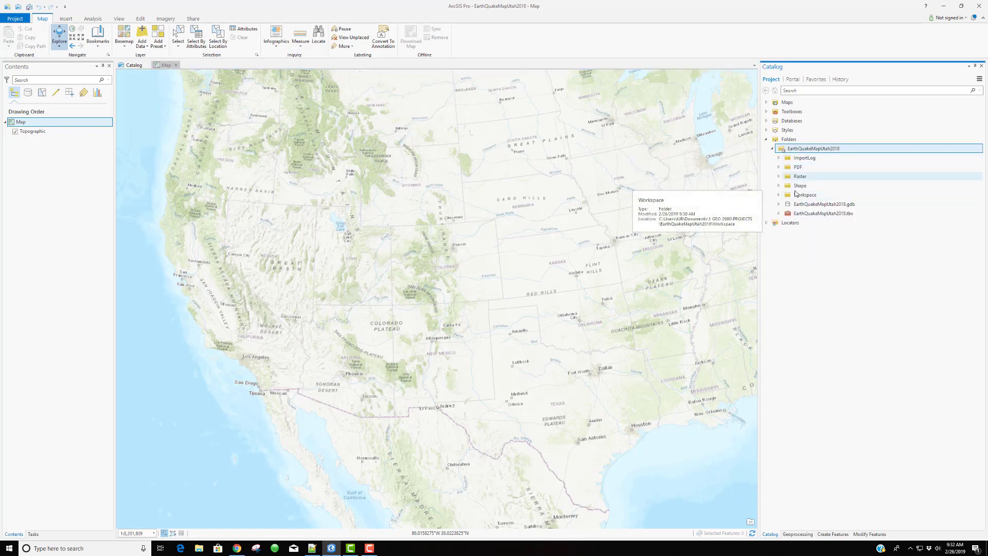
pyautogui.click(779, 194)
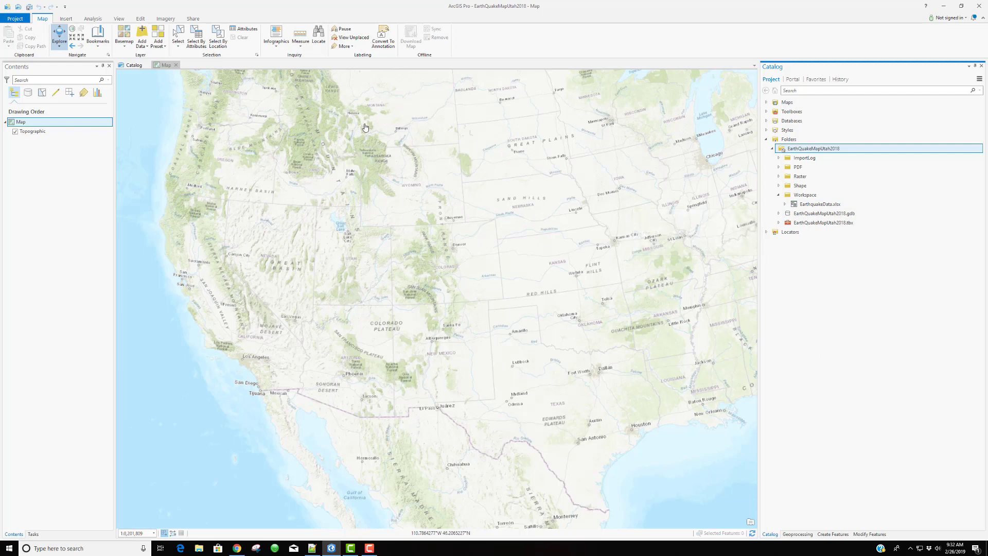
# Step: Start the XY Event Layer tool and browse into the EarthquakeData.xlsx workbook in Workspace
pyautogui.click(142, 44)
pyautogui.click(157, 97)
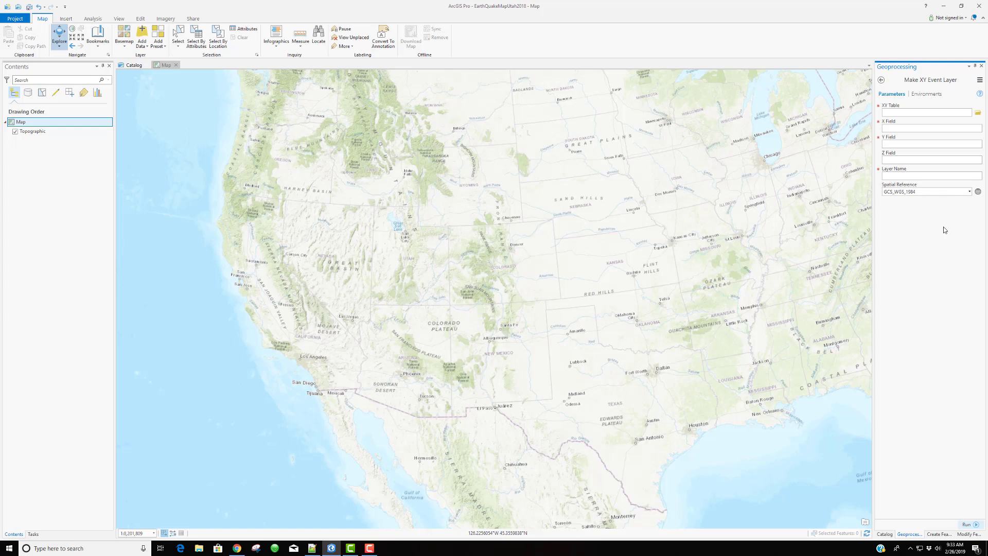
pyautogui.click(977, 112)
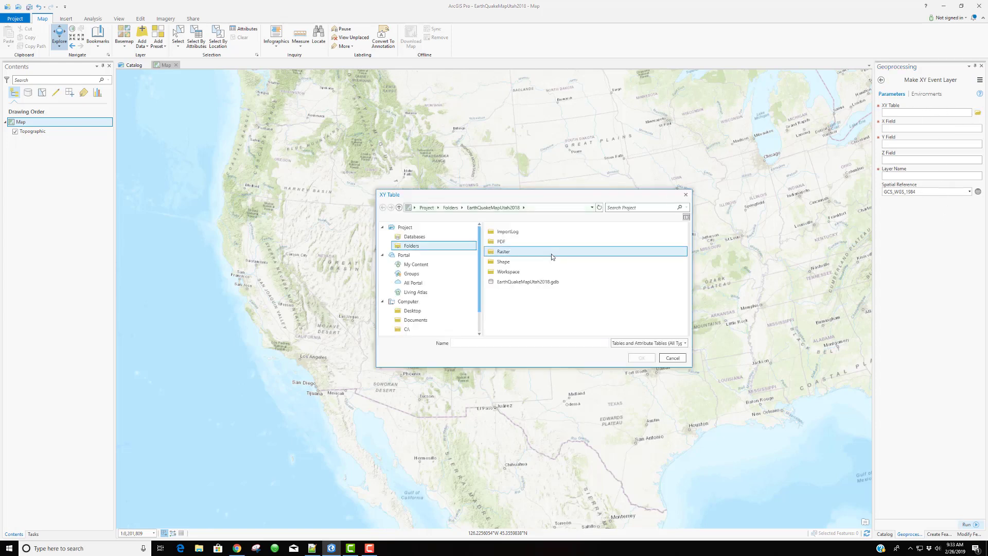
pyautogui.doubleClick(509, 271)
pyautogui.click(512, 231)
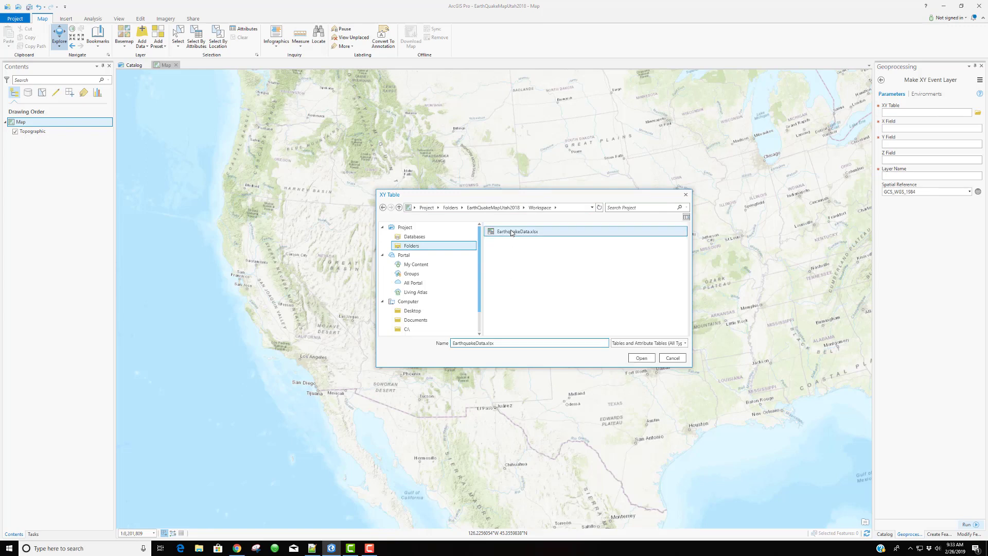
pyautogui.click(641, 359)
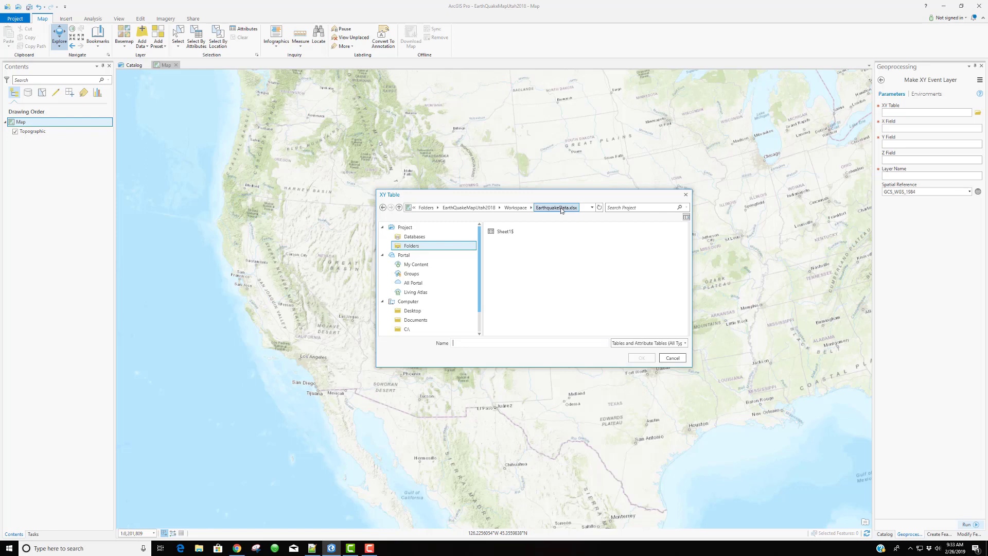
# Step: Use Sheet1$ as the XY table and name the layer UtahEarthquakeData2018
pyautogui.click(497, 233)
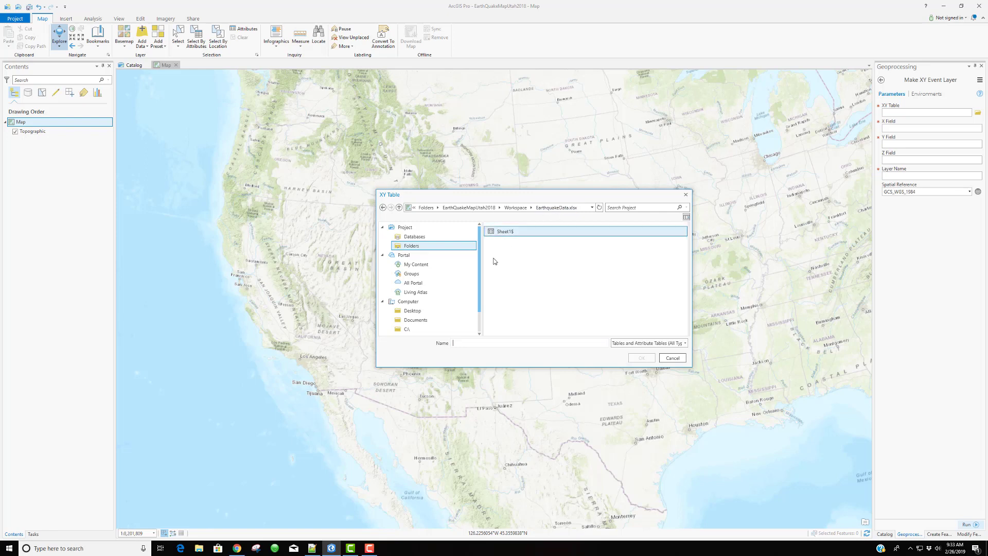
pyautogui.click(502, 232)
pyautogui.click(641, 358)
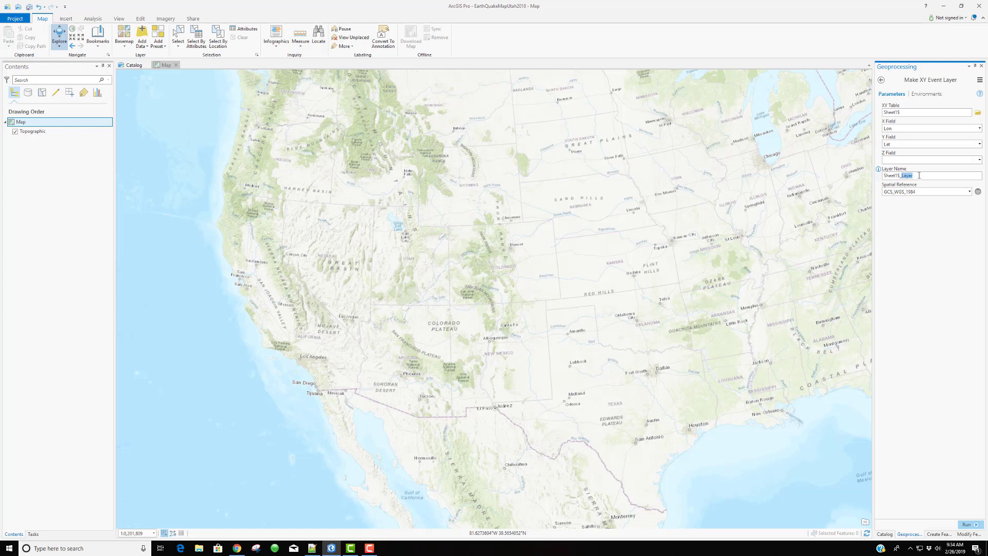
pyautogui.moveTo(915, 175); pyautogui.dragTo(886, 175)
pyautogui.write('UtahEarthquakeData2018')
# Step: Run Make XY Event Layer to create the UtahEarthquakeData2018 points and pan to inspect them
pyautogui.click(974, 525)
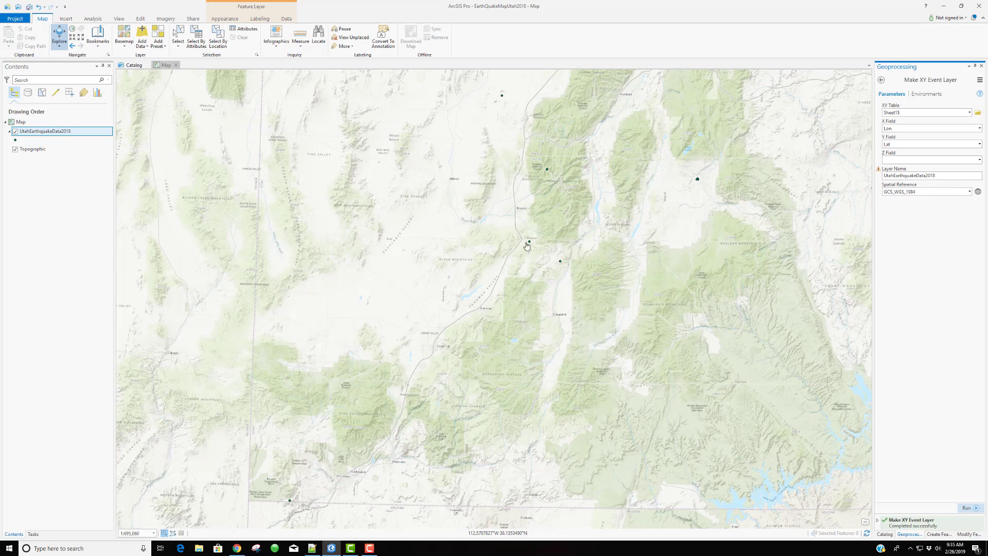
pyautogui.moveTo(582, 181); pyautogui.dragTo(580, 287)
pyautogui.moveTo(583, 223); pyautogui.dragTo(560, 195)
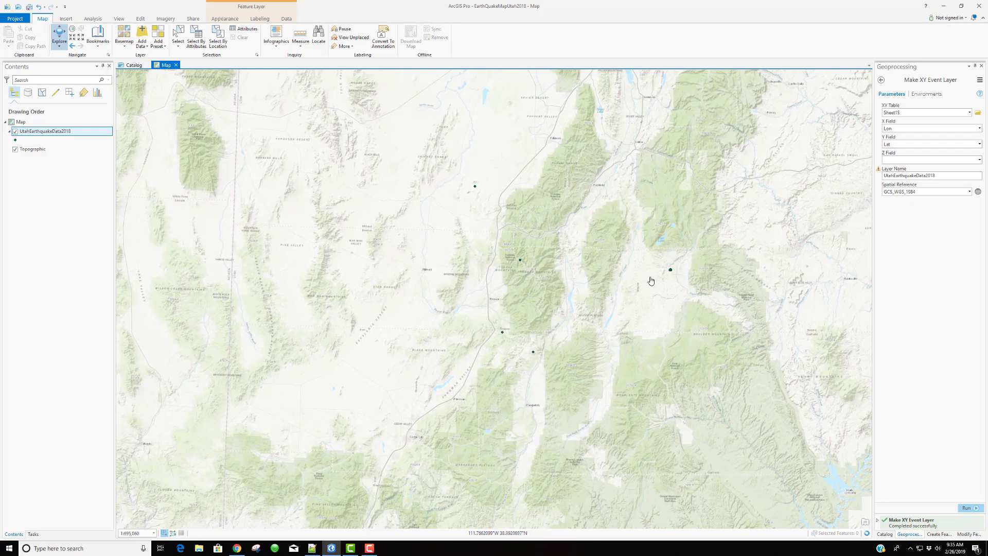
pyautogui.scroll(3, 651, 281)
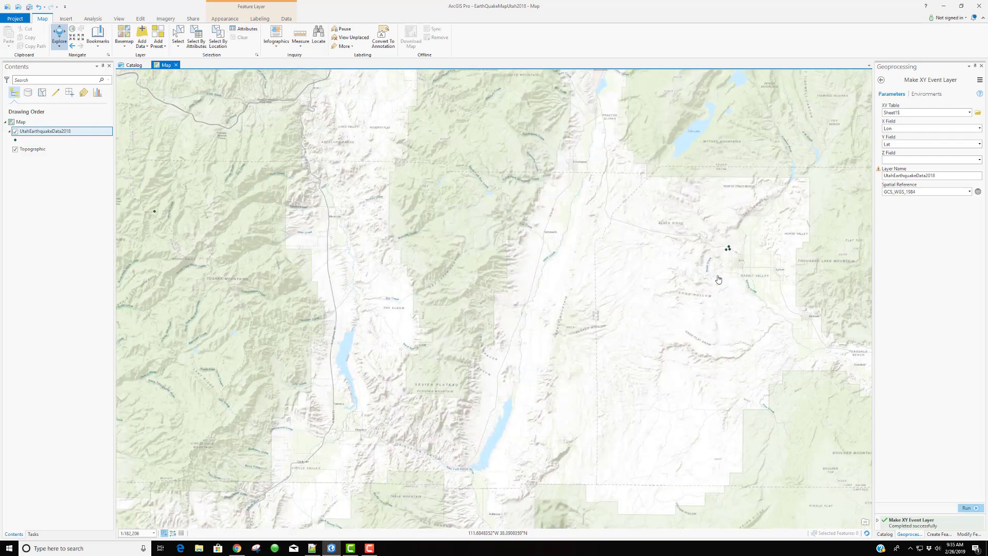
# Step: Pan east and zoom out and back in to see the points across Utah
pyautogui.moveTo(653, 273); pyautogui.dragTo(754, 278)
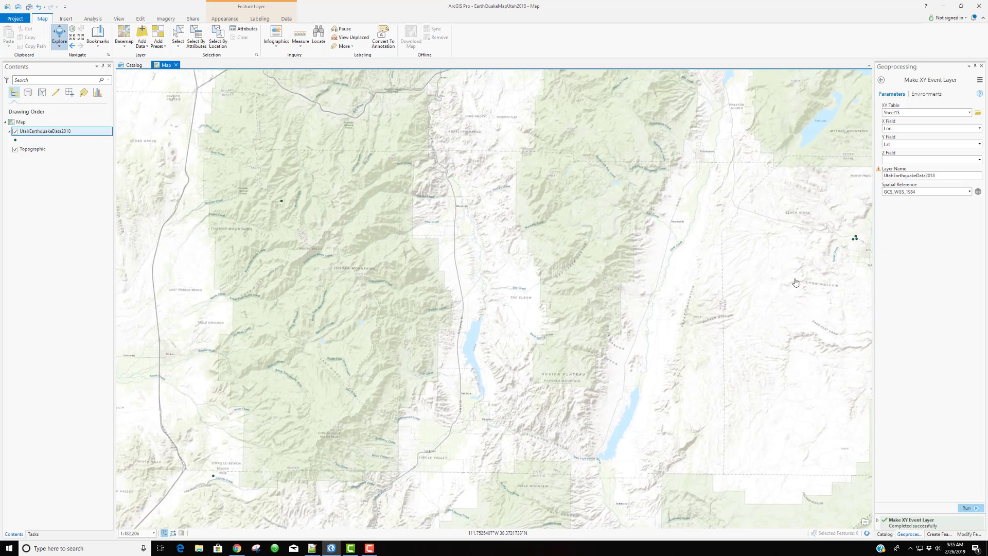
pyautogui.moveTo(844, 260); pyautogui.dragTo(816, 261)
pyautogui.moveTo(554, 266); pyautogui.dragTo(687, 238)
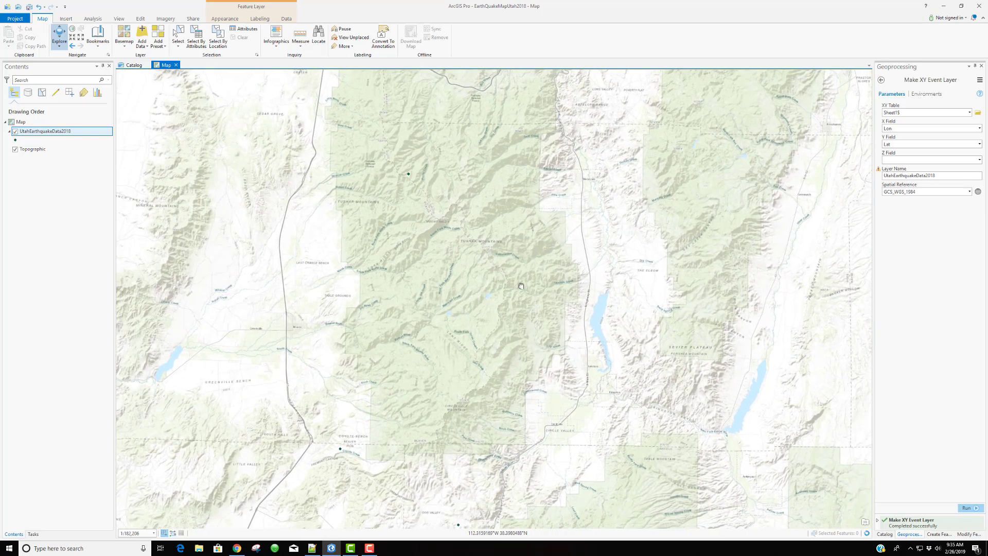
pyautogui.scroll(-3, 521, 303)
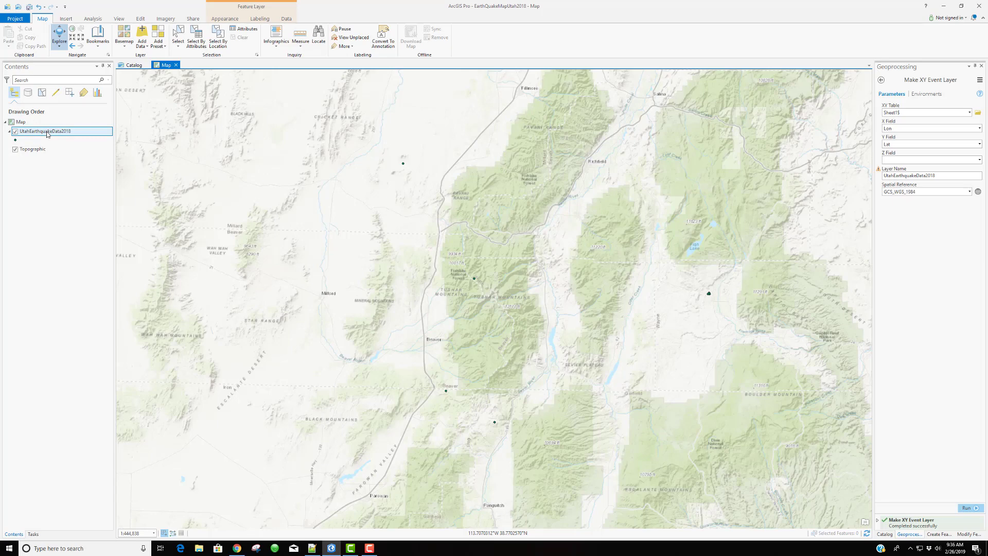
pyautogui.scroll(-8, 304, 193)
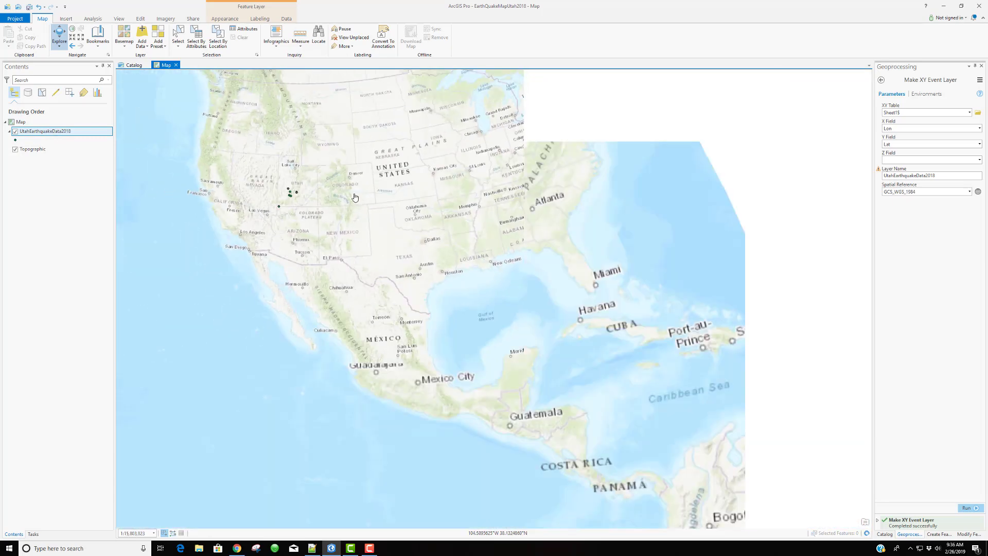
pyautogui.scroll(-3, 355, 197)
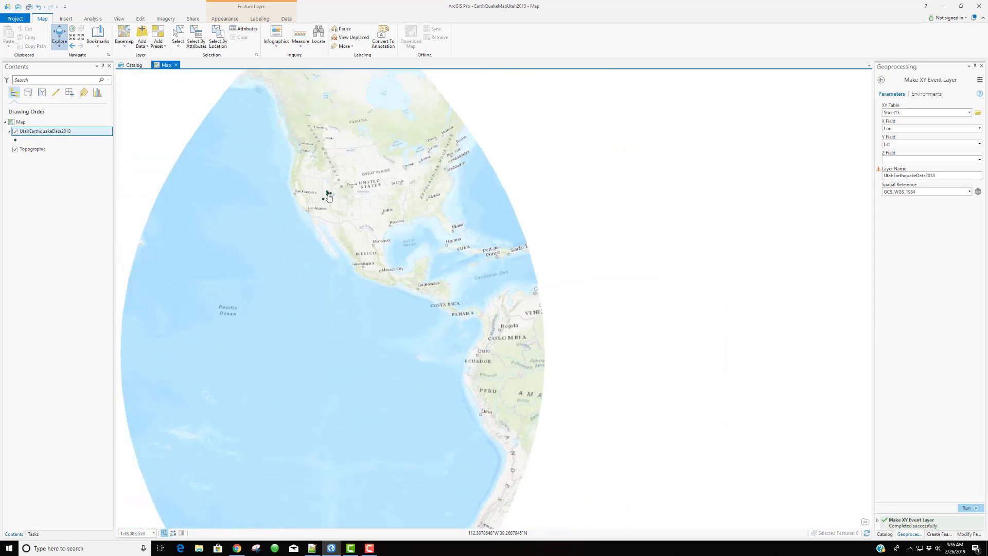
pyautogui.scroll(7, 329, 197)
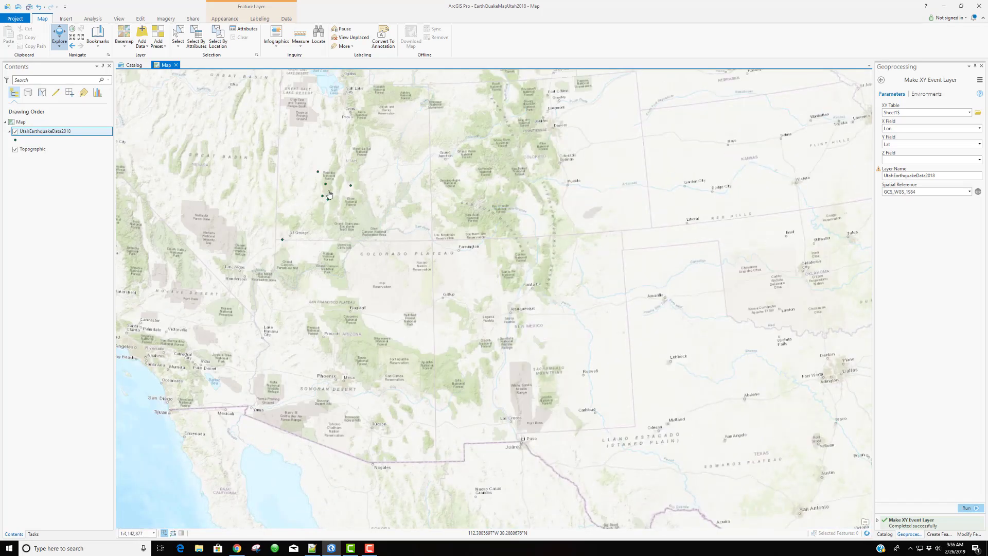
pyautogui.scroll(3, 329, 194)
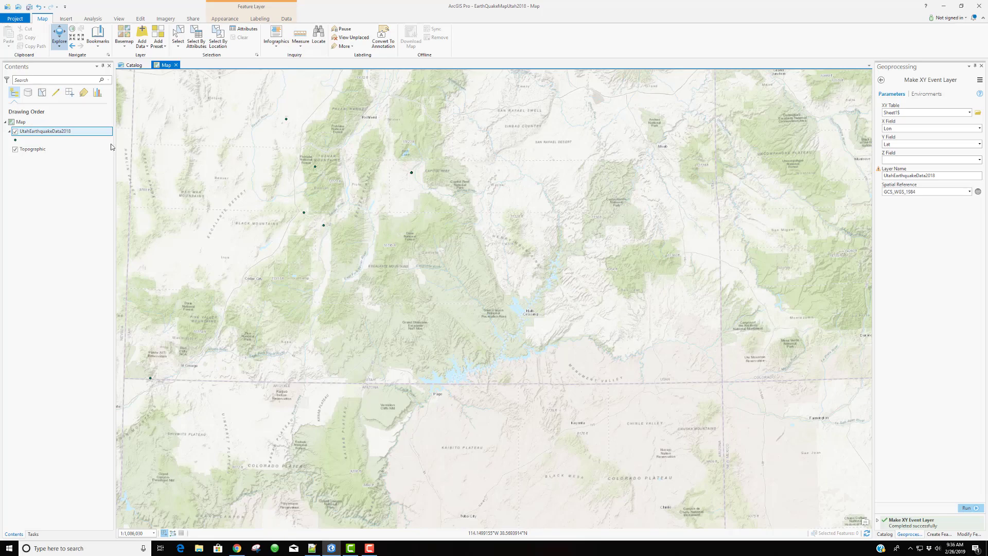
pyautogui.rightClick(62, 132)
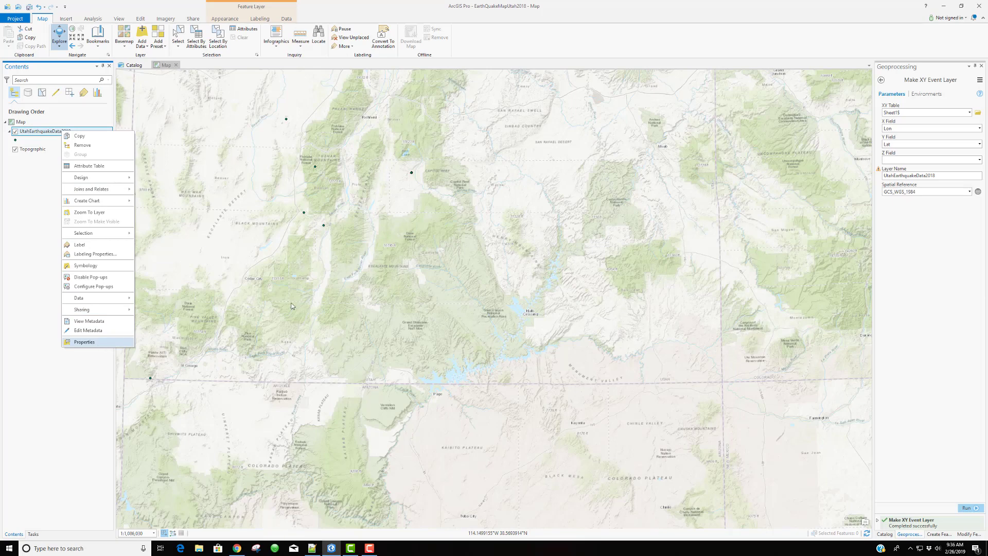
pyautogui.click(98, 344)
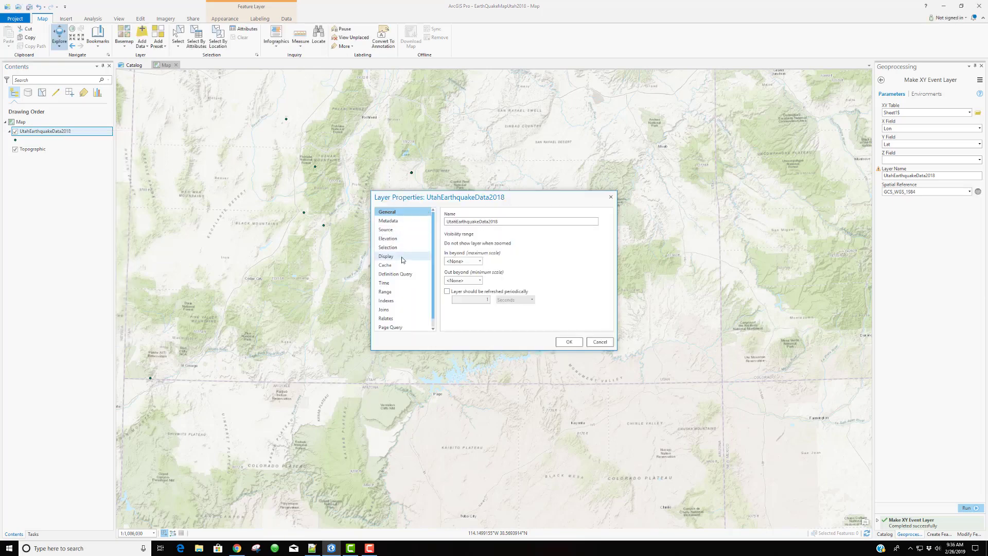
pyautogui.click(402, 232)
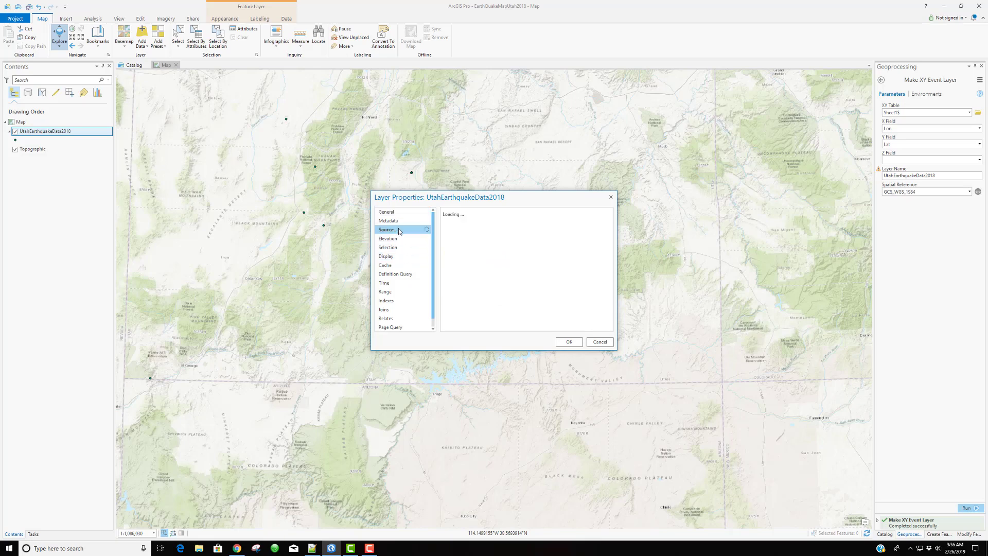
pyautogui.scroll(-1, 476, 252)
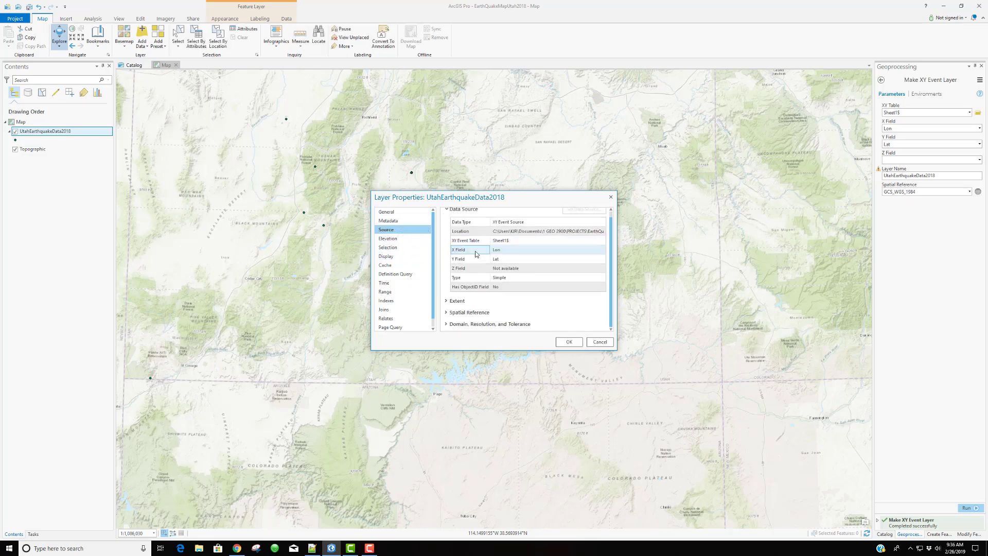
pyautogui.click(466, 312)
pyautogui.scroll(-3, 538, 277)
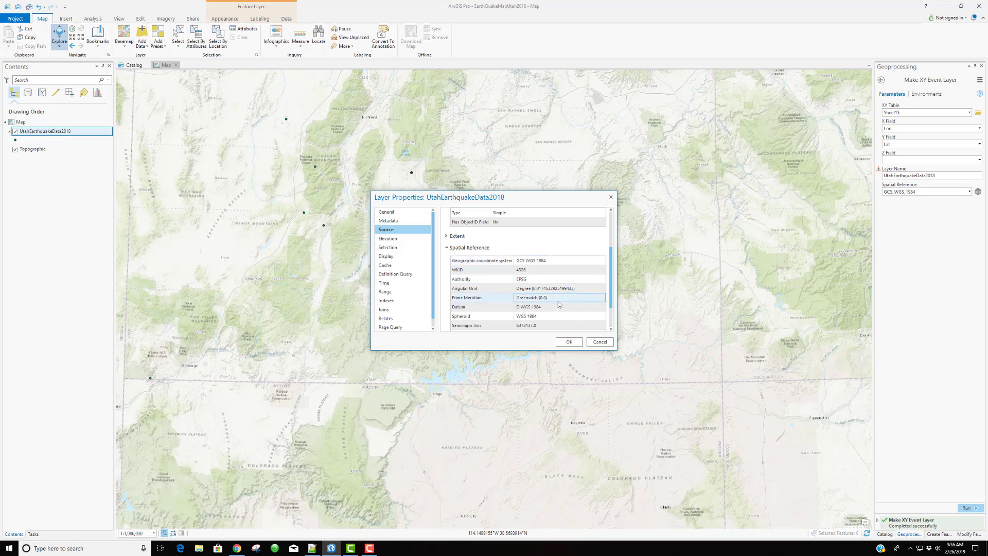
pyautogui.click(569, 341)
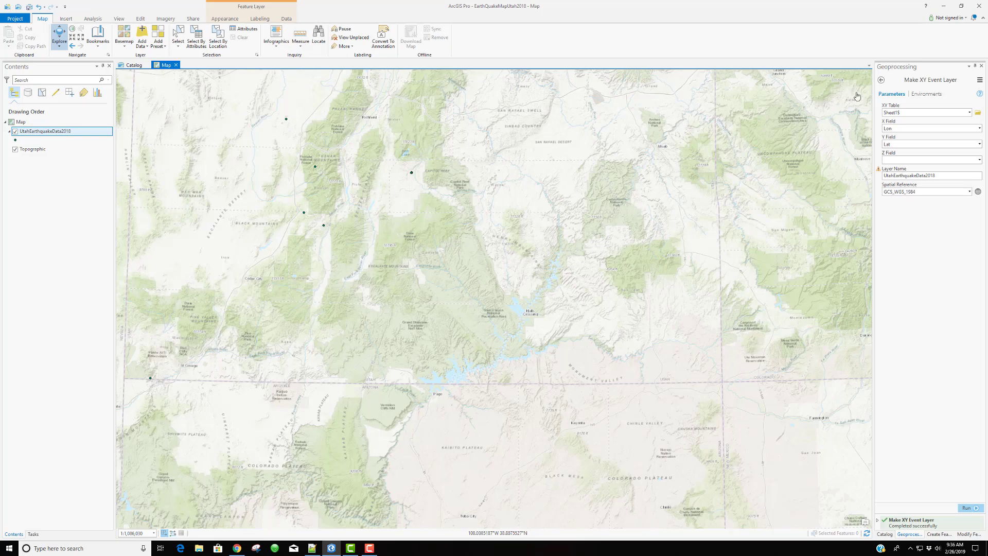
# Step: Find the Project tool by searching 'pro' and set UtahEarthquakeData2018 as its input
pyautogui.click(881, 80)
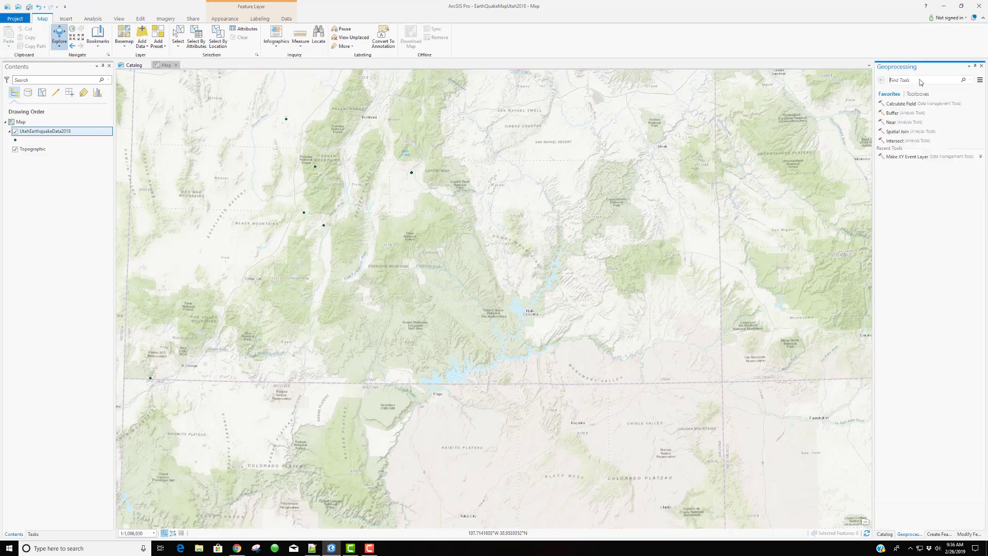
pyautogui.write('project')
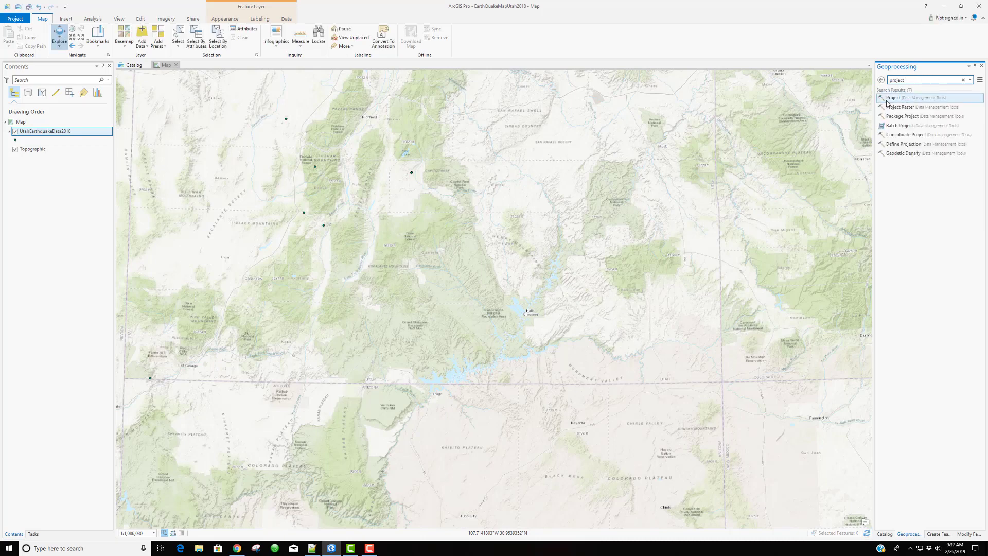
pyautogui.click(887, 101)
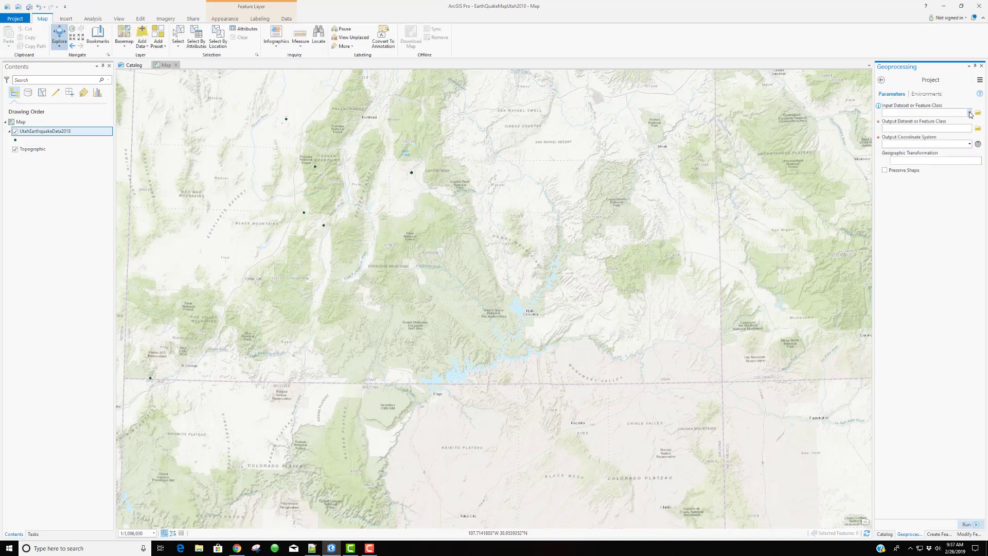
pyautogui.click(970, 114)
pyautogui.click(926, 119)
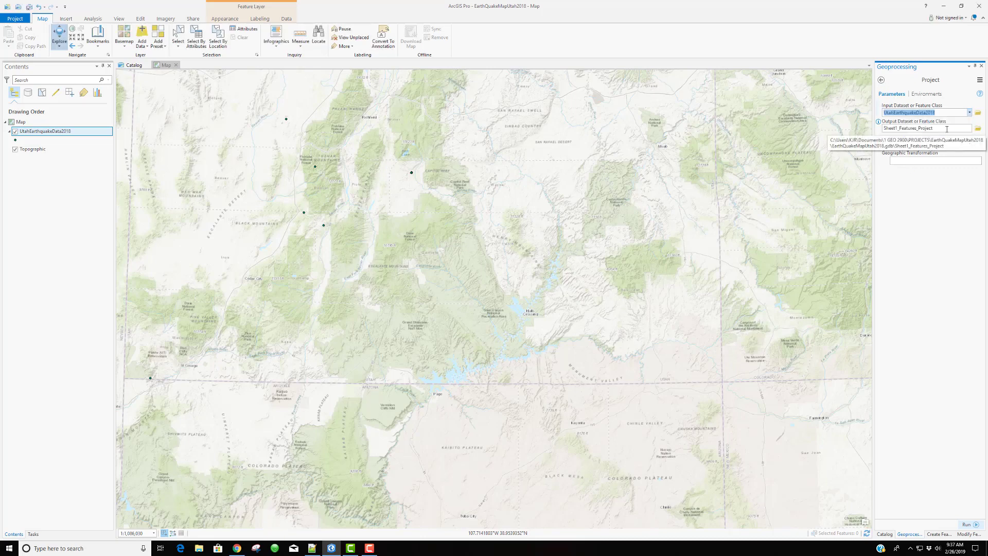
# Step: Name the output feature class UtahEarthquakeData2018Projected
pyautogui.click(940, 128)
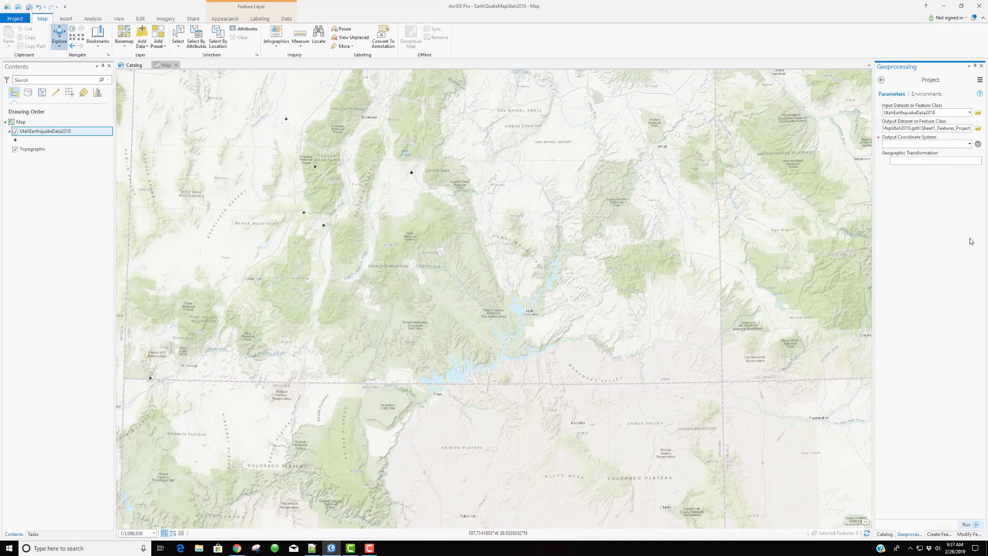
pyautogui.press('Left')
pyautogui.press('Left')
pyautogui.press('Left')
pyautogui.press('Left')
pyautogui.press('Left')
pyautogui.press('Left')
pyautogui.press('Left')
pyautogui.press('Left')
pyautogui.press('Left')
pyautogui.press('Left')
pyautogui.press('Left')
pyautogui.press('Left')
pyautogui.press('Left')
pyautogui.press('Left')
pyautogui.press('Left')
pyautogui.press('Left')
pyautogui.press('Left')
pyautogui.press('Left')
pyautogui.press('Left')
pyautogui.press('Left')
pyautogui.press('Right')
pyautogui.press('Right')
pyautogui.press('Right')
pyautogui.press('Right')
pyautogui.press('Right')
pyautogui.press('Right')
pyautogui.press('Right')
pyautogui.press('Right')
pyautogui.press('Right')
pyautogui.press('Right')
pyautogui.press('Right')
pyautogui.press('Right')
pyautogui.press('Right')
pyautogui.press('Right')
pyautogui.press('Right')
pyautogui.press('Right')
pyautogui.press('Right')
pyautogui.press('Right')
pyautogui.press('Right')
pyautogui.press('Right')
pyautogui.press('Right')
pyautogui.press('Right')
pyautogui.press('Right')
pyautogui.write('Projected')
# Step: Set output to the current map's NAD_1983_UTM_Zone_12N, keeping the WGS_1984_(ITRF00)_To_NAD_1983 transformation
pyautogui.click(969, 145)
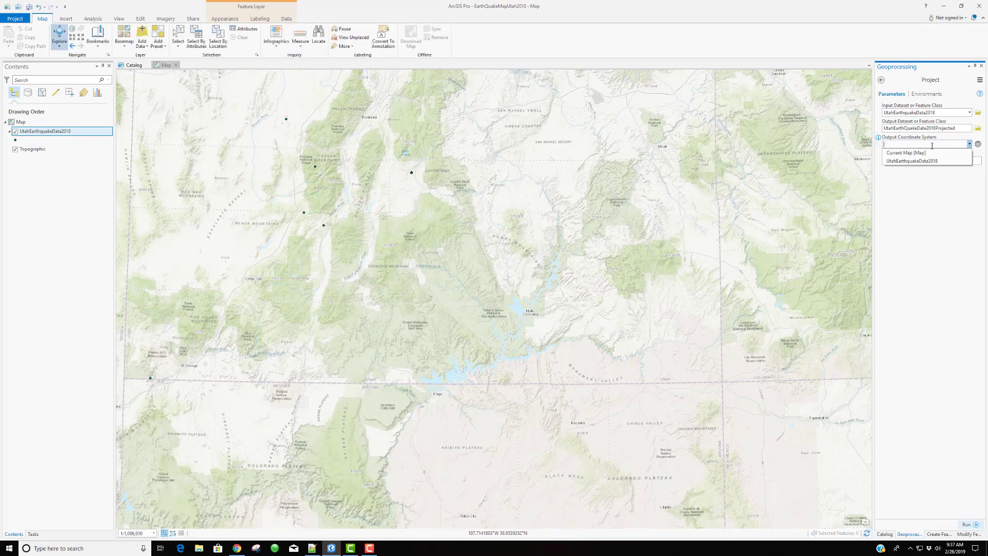
pyautogui.click(914, 153)
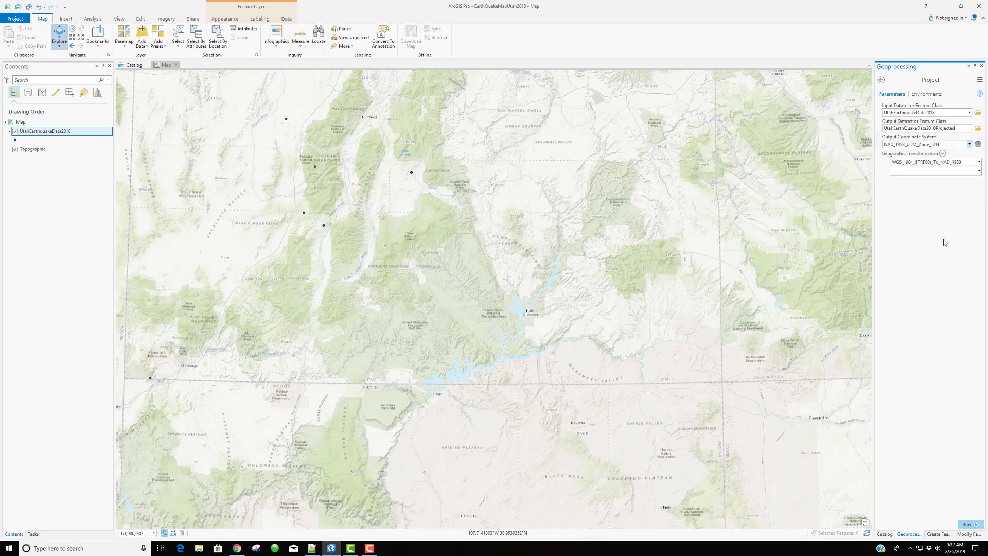
pyautogui.click(978, 162)
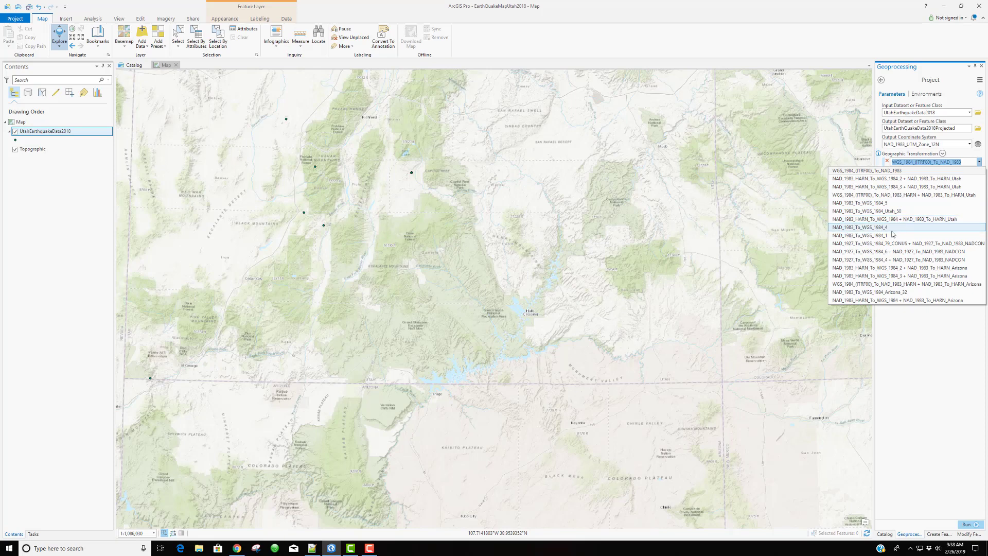
pyautogui.click(959, 343)
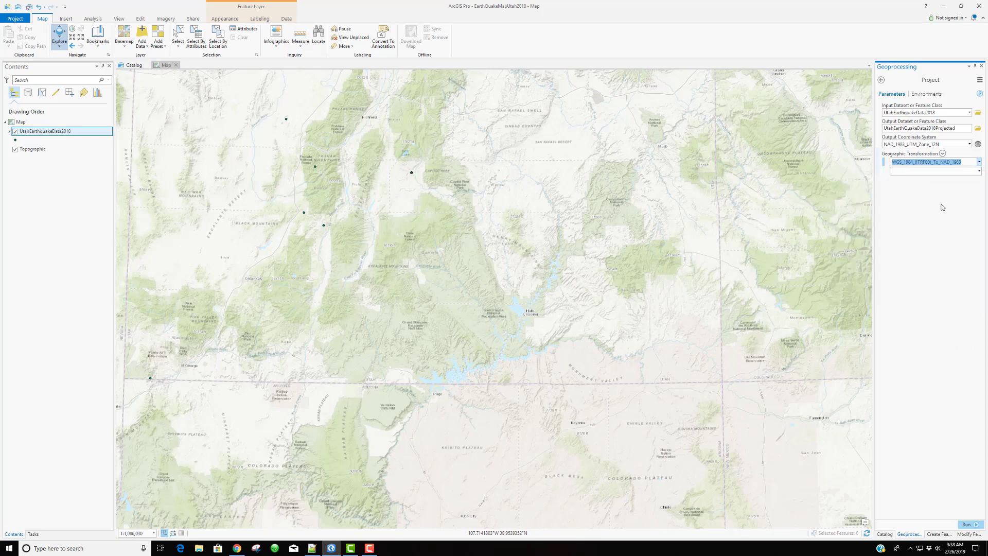
# Step: Run the Project tool, then remove the original UtahEarthquakeData2018 layer from Contents
pyautogui.click(968, 524)
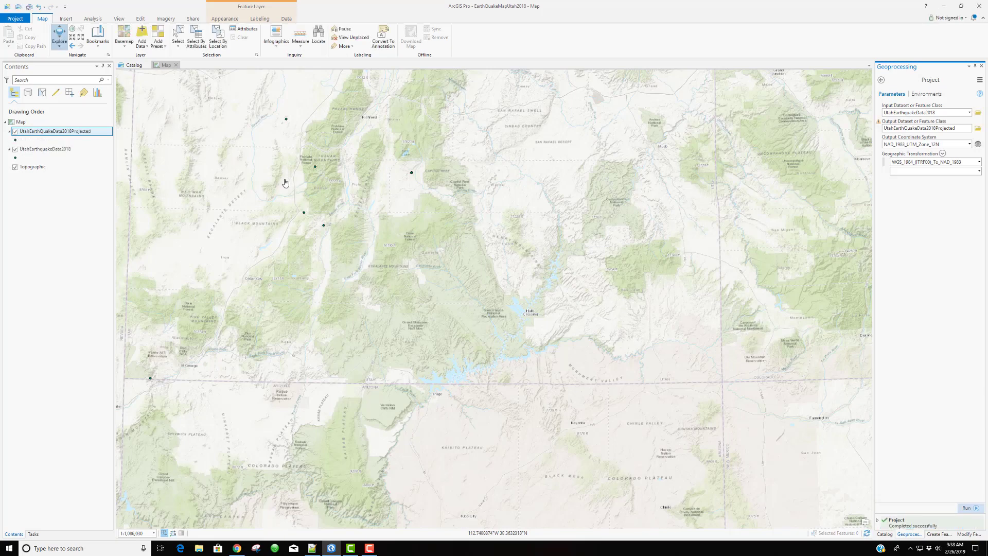
pyautogui.rightClick(40, 150)
pyautogui.click(60, 163)
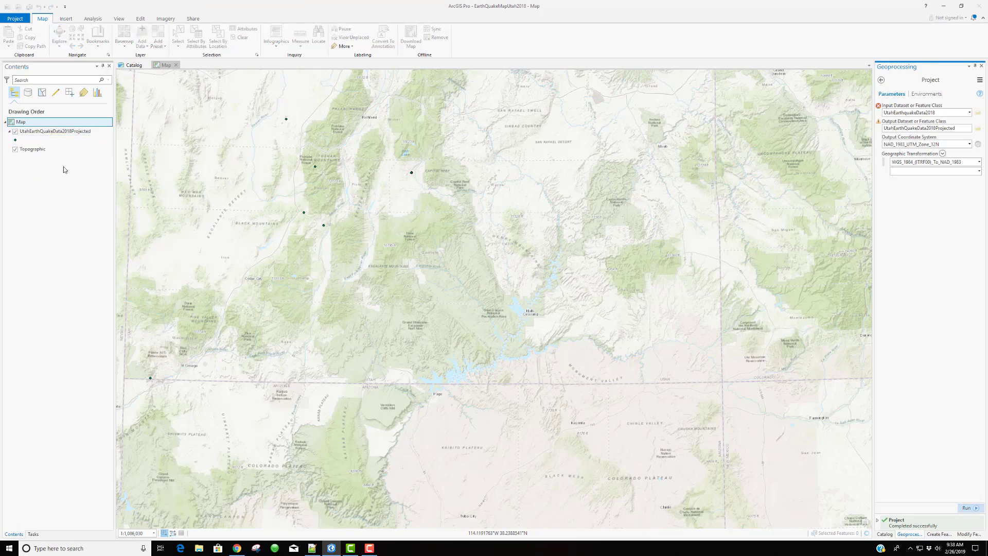
pyautogui.rightClick(44, 132)
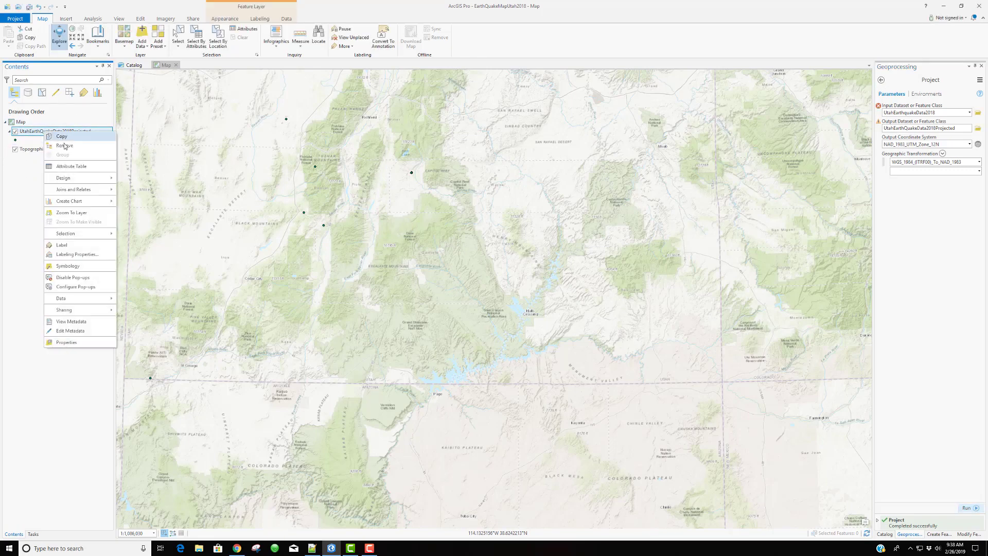
pyautogui.click(66, 342)
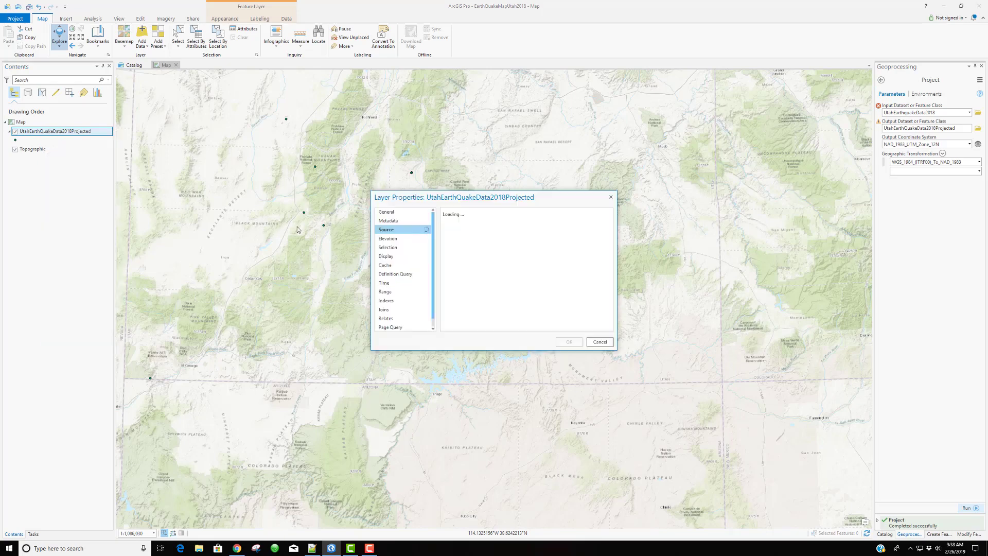
pyautogui.scroll(-1, 463, 267)
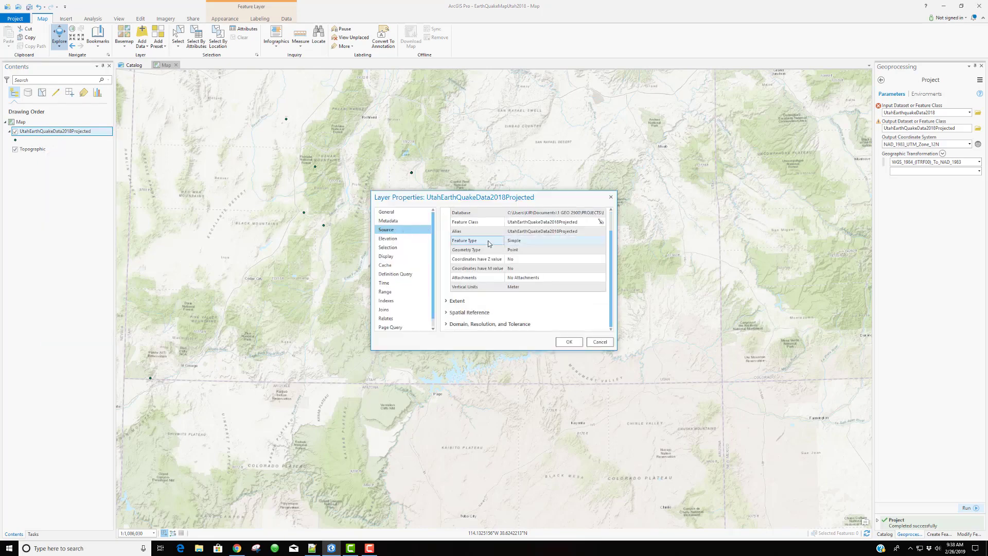
pyautogui.click(455, 312)
pyautogui.scroll(-1, 530, 296)
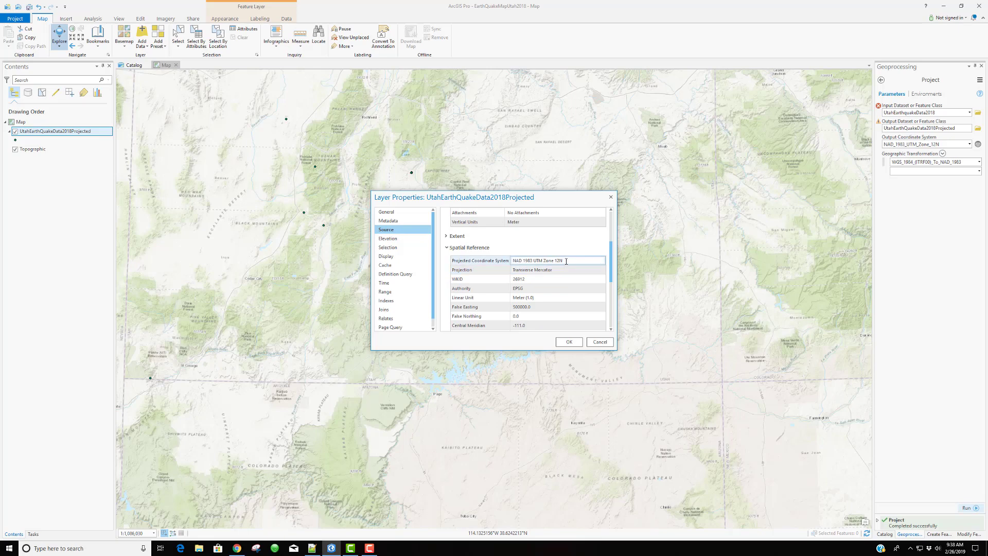
pyautogui.click(566, 261)
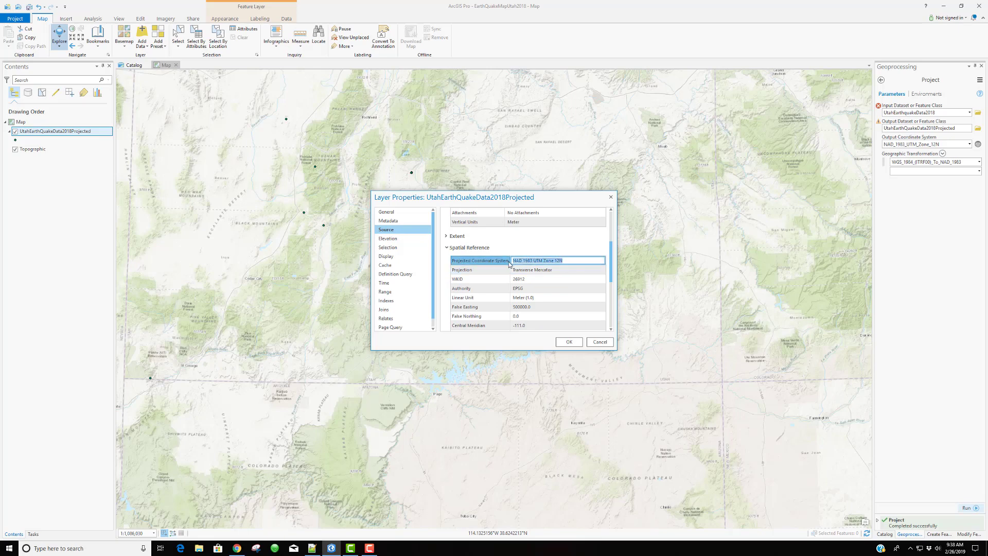
pyautogui.click(569, 342)
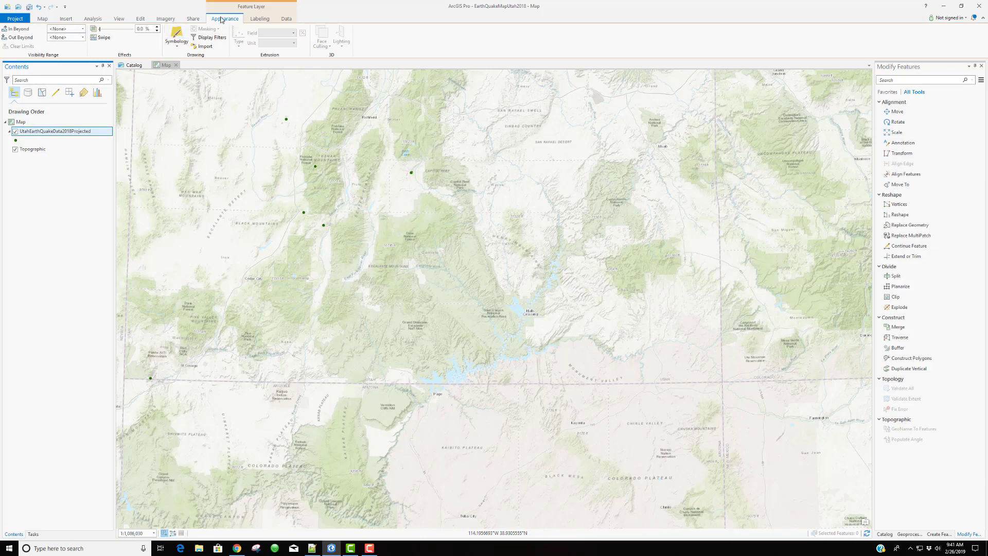
# Step: Switch the projected layer's symbology to Graduated Colors classified on the Magnitude field
pyautogui.click(177, 43)
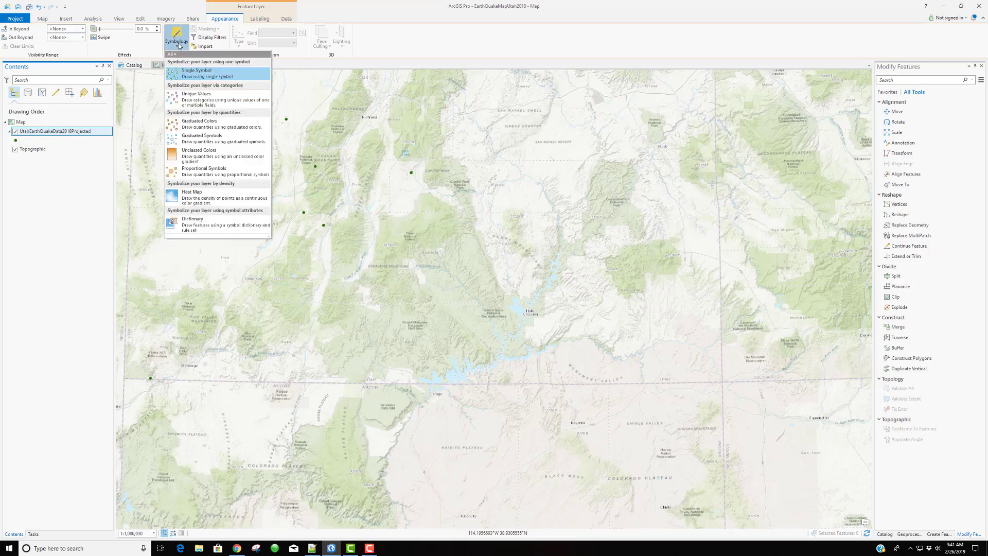
pyautogui.click(223, 127)
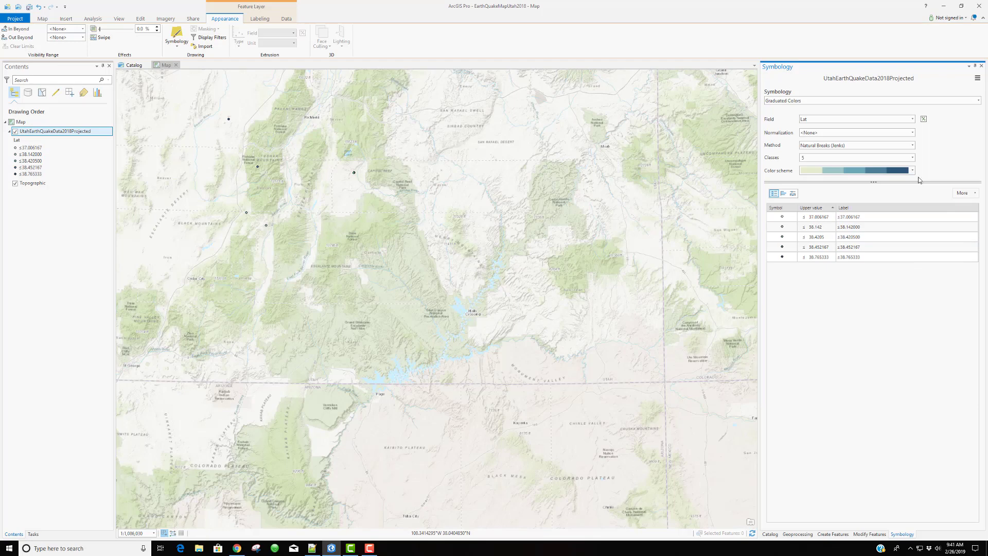
pyautogui.click(912, 119)
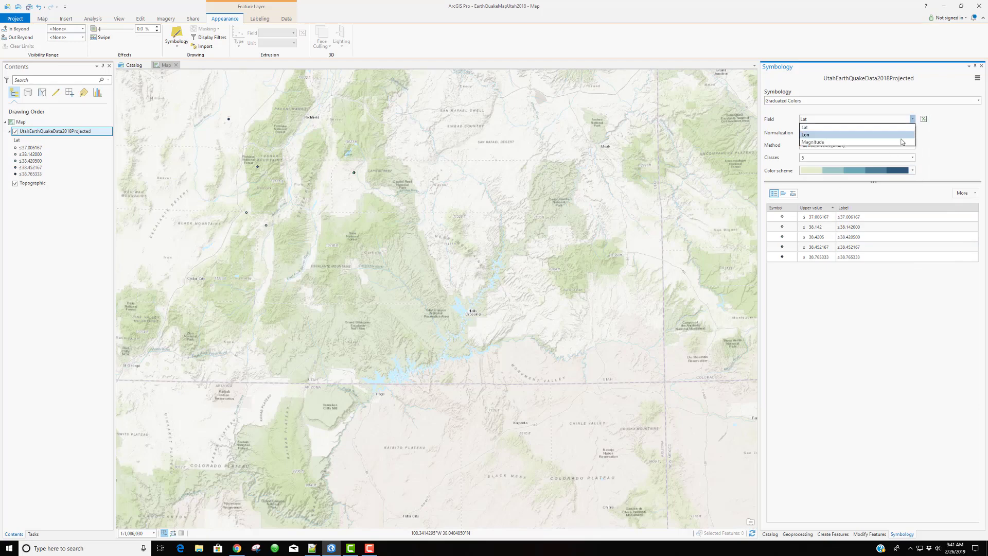
pyautogui.click(833, 141)
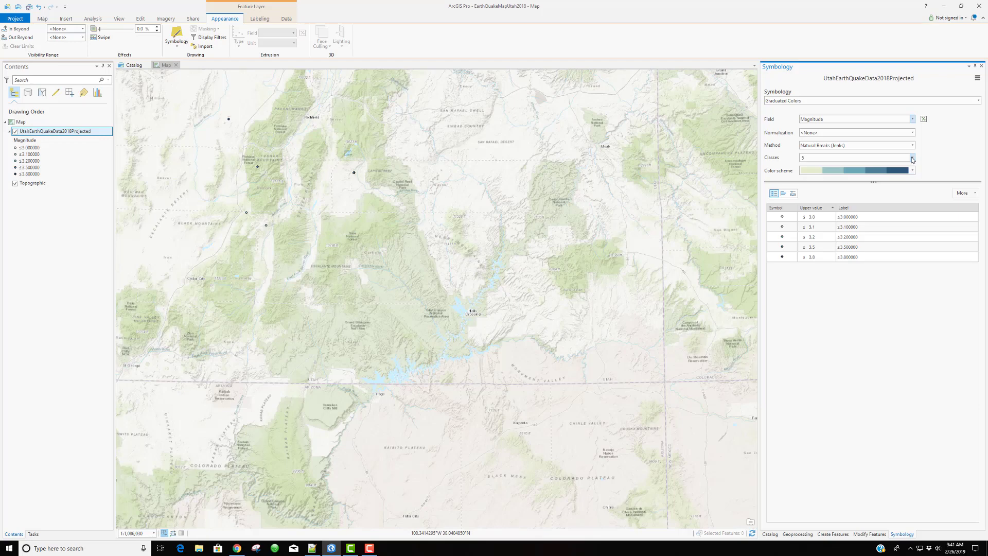
# Step: Reduce the classification to 3 classes and color the first class yellow
pyautogui.click(912, 158)
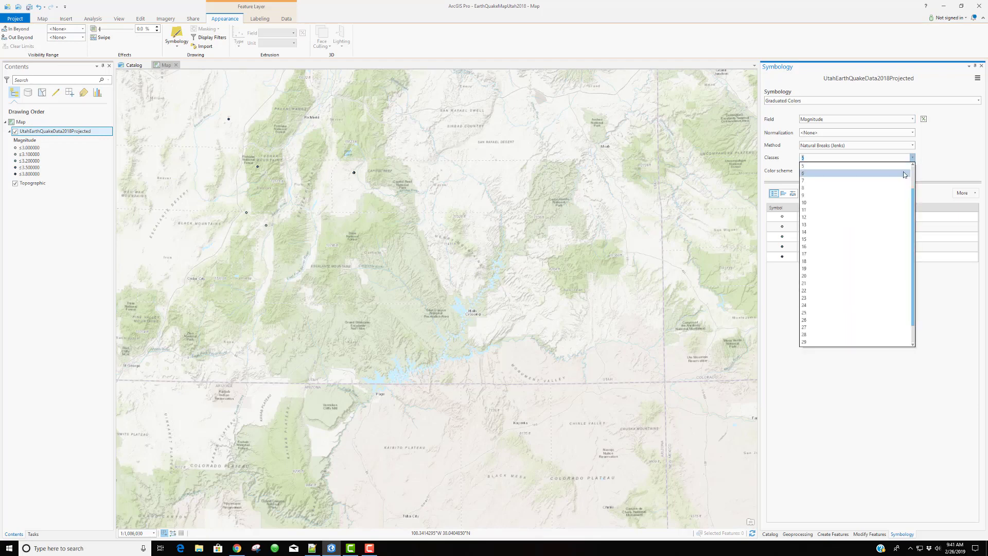
pyautogui.click(893, 173)
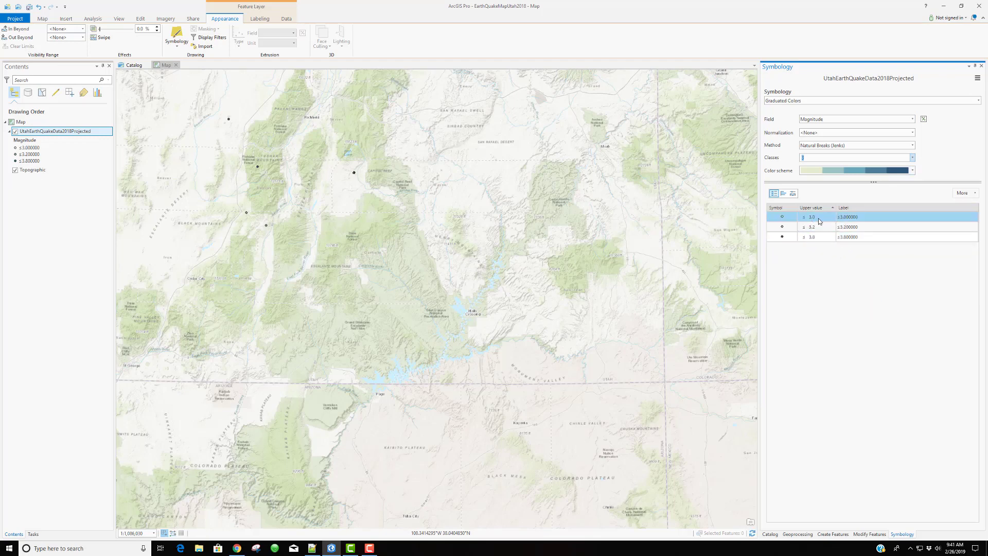
pyautogui.click(812, 229)
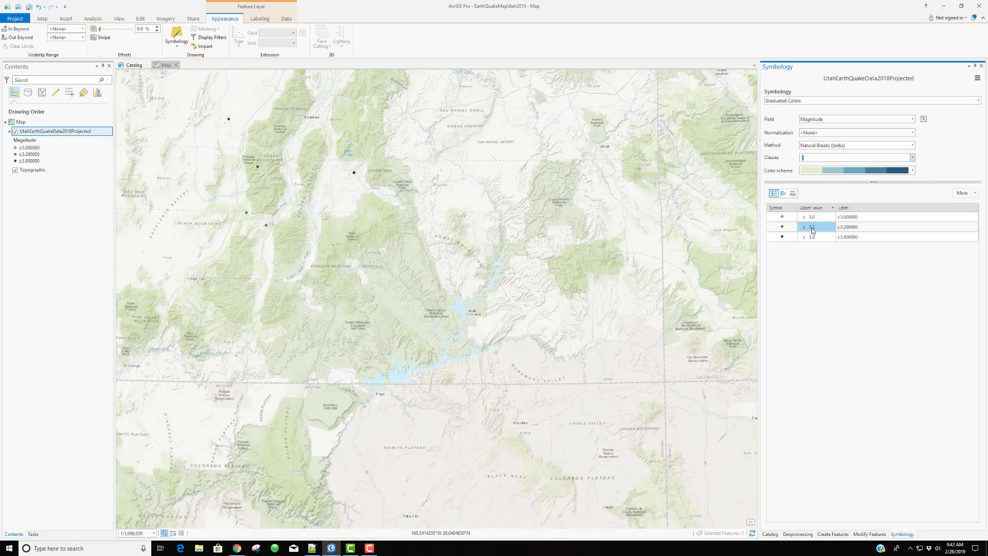
pyautogui.click(814, 239)
pyautogui.click(783, 217)
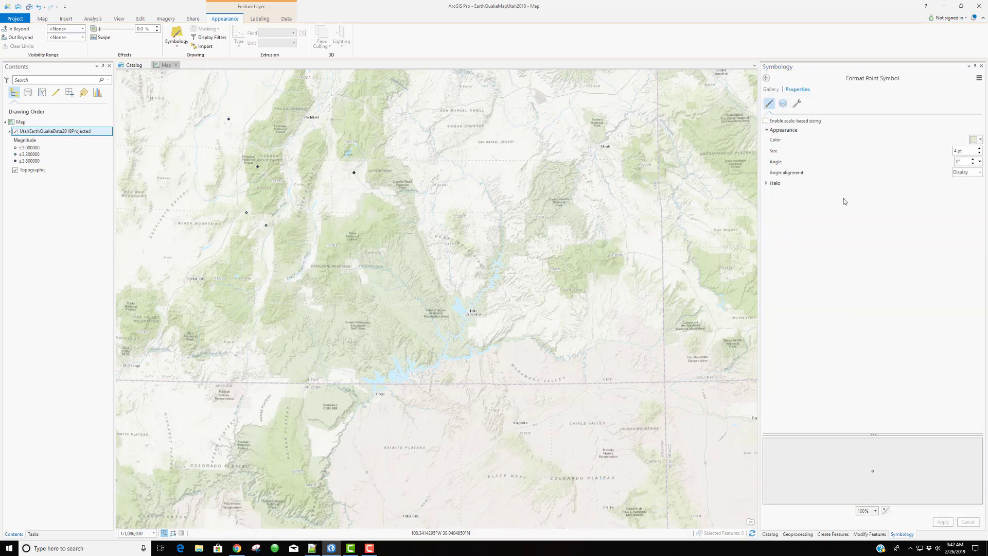
pyautogui.click(976, 139)
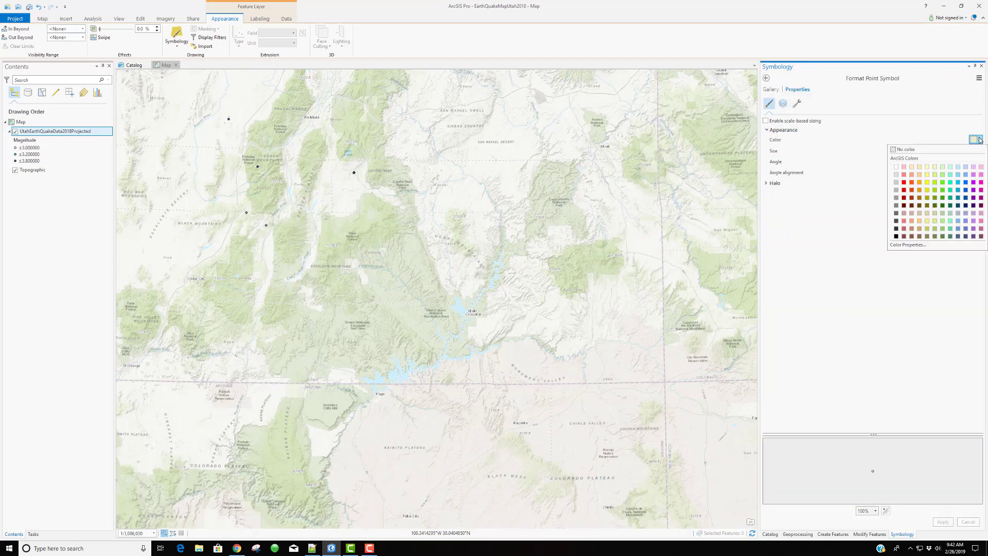
pyautogui.click(927, 183)
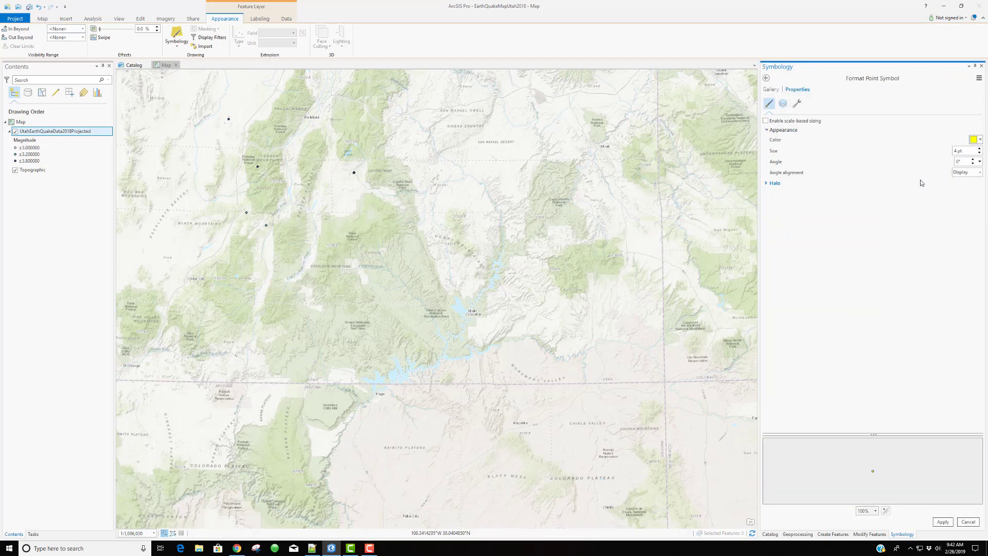
pyautogui.click(766, 78)
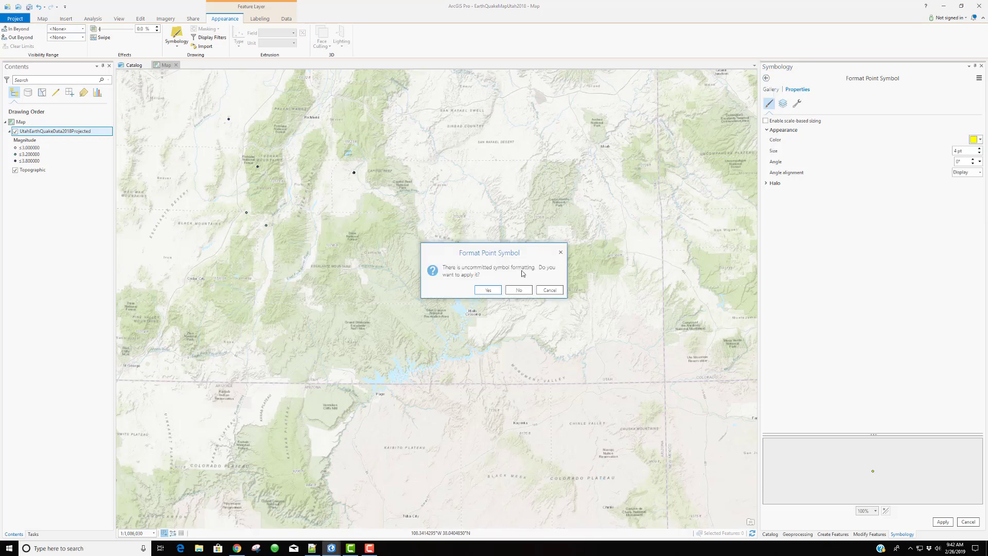
pyautogui.click(485, 291)
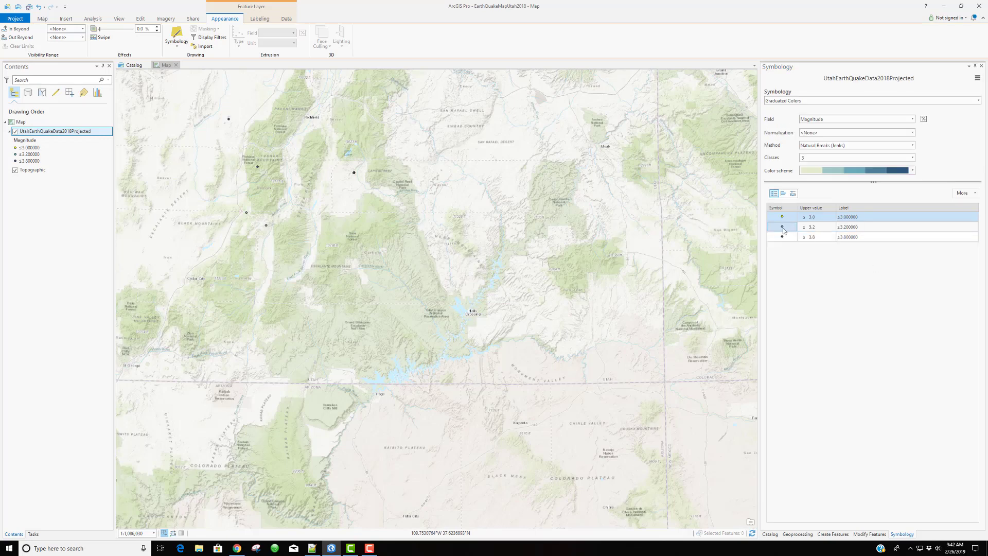
# Step: Make the second class orange at 5 pt
pyautogui.click(782, 227)
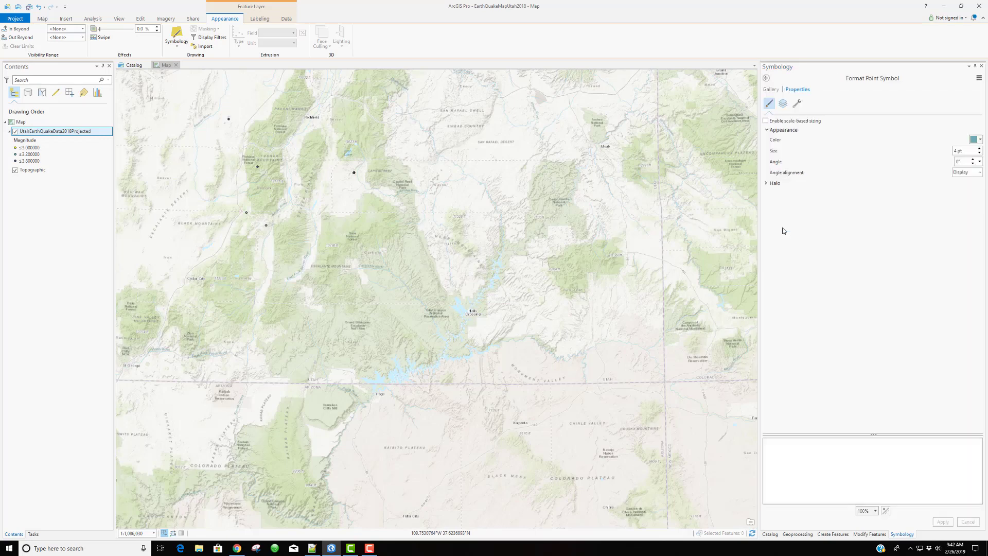
pyautogui.click(980, 140)
pyautogui.click(939, 174)
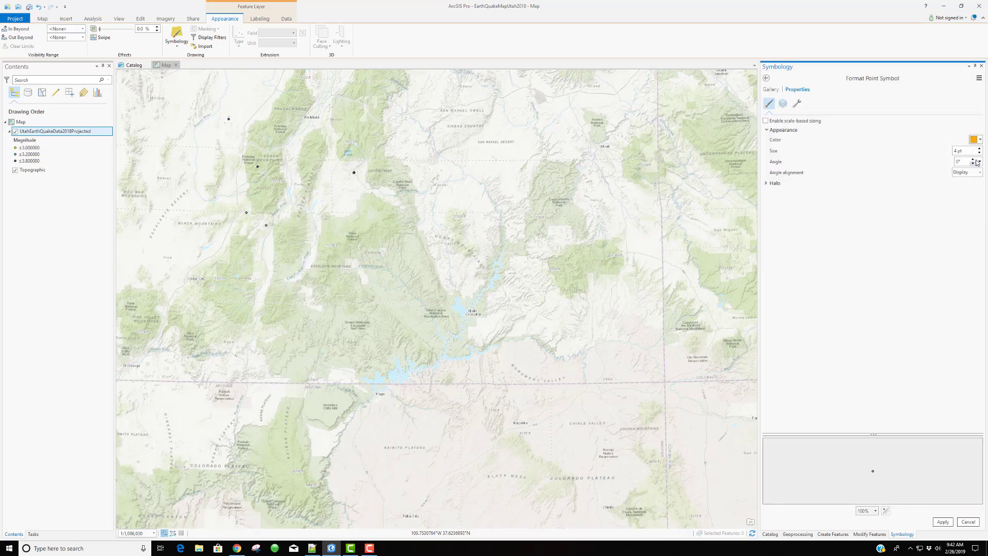
pyautogui.click(980, 148)
pyautogui.click(943, 521)
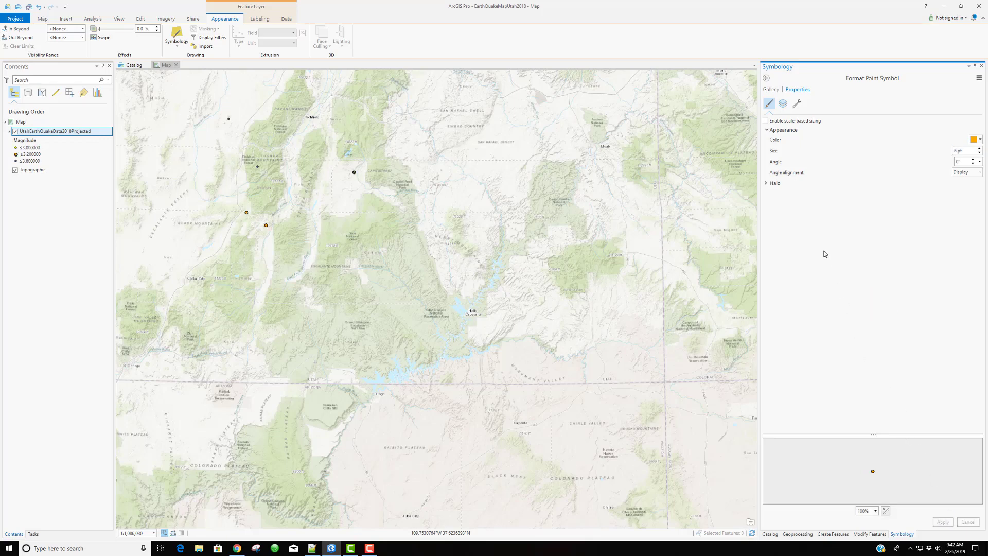
pyautogui.click(766, 78)
# Step: Make the third class red at 7 pt
pyautogui.click(778, 278)
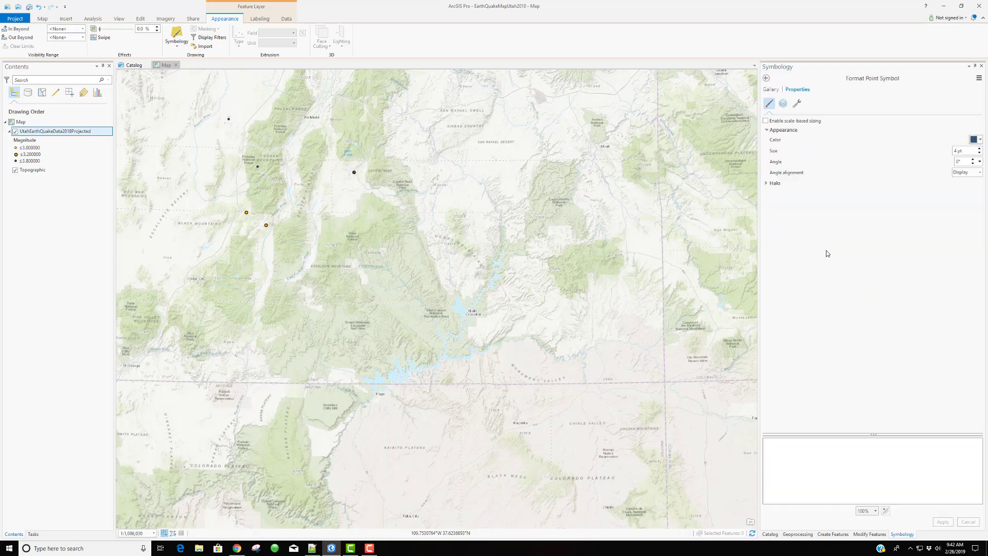
pyautogui.click(978, 140)
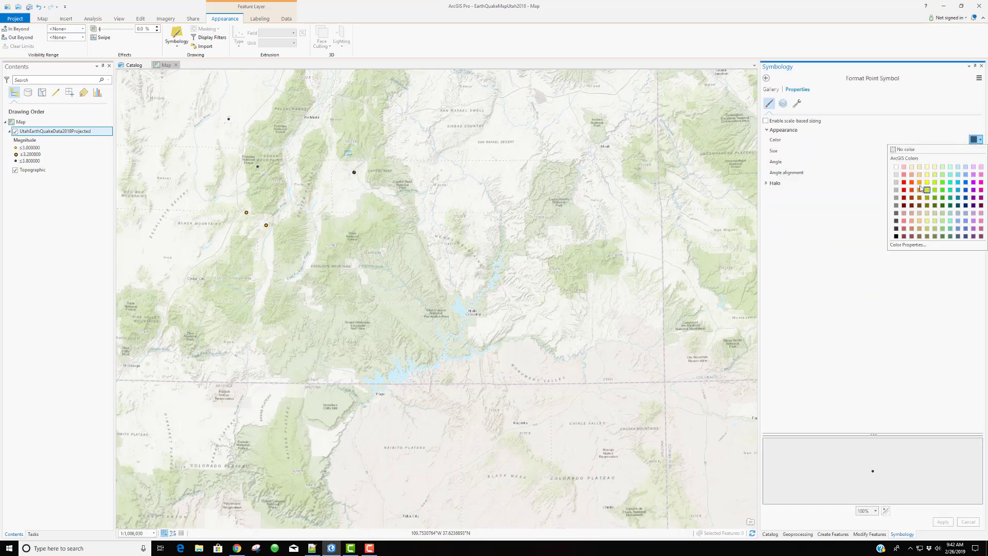
pyautogui.click(904, 183)
pyautogui.click(980, 148)
pyautogui.click(980, 148)
pyautogui.click(943, 521)
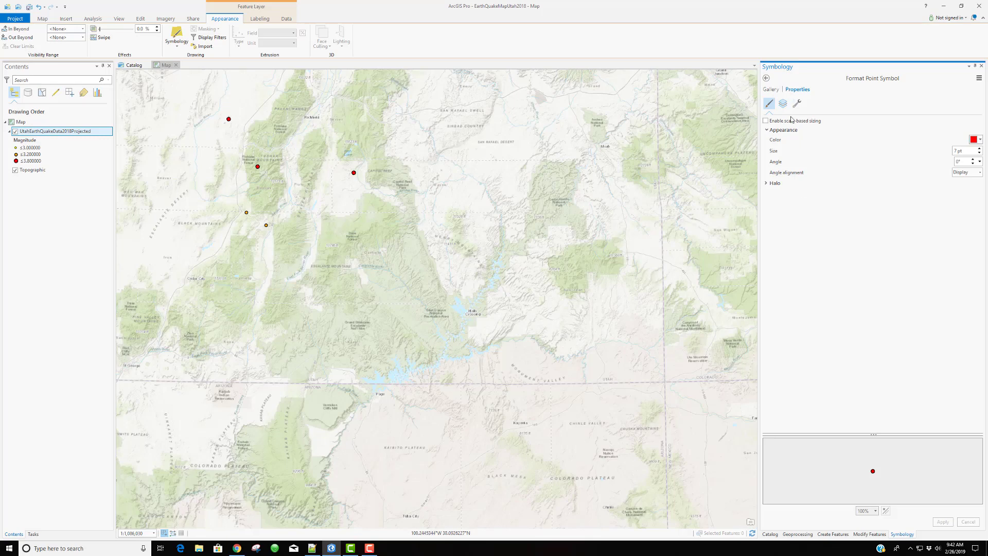
pyautogui.click(766, 78)
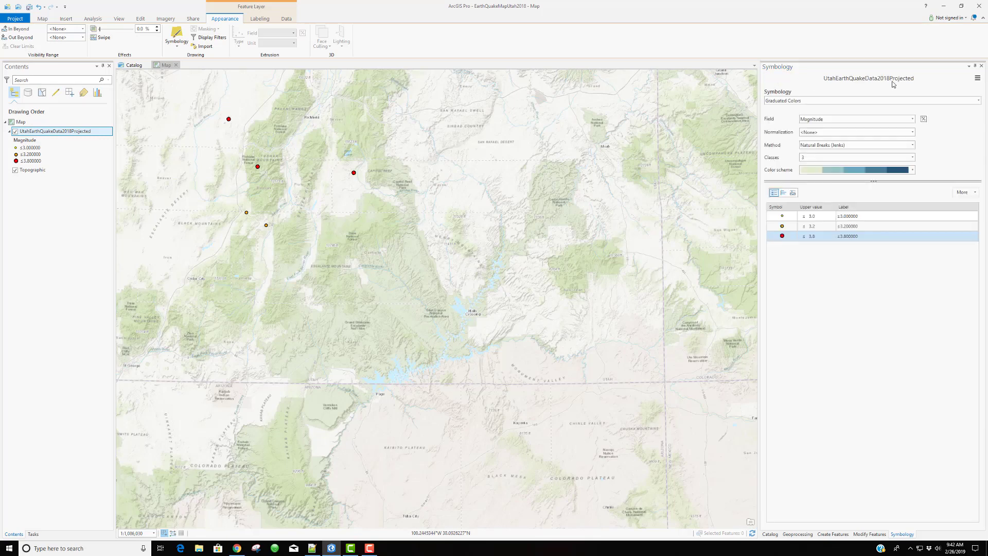
# Step: Close Symbology, then pan and zoom in on the yellow, orange and red earthquake points
pyautogui.click(981, 66)
pyautogui.moveTo(355, 281); pyautogui.dragTo(388, 339)
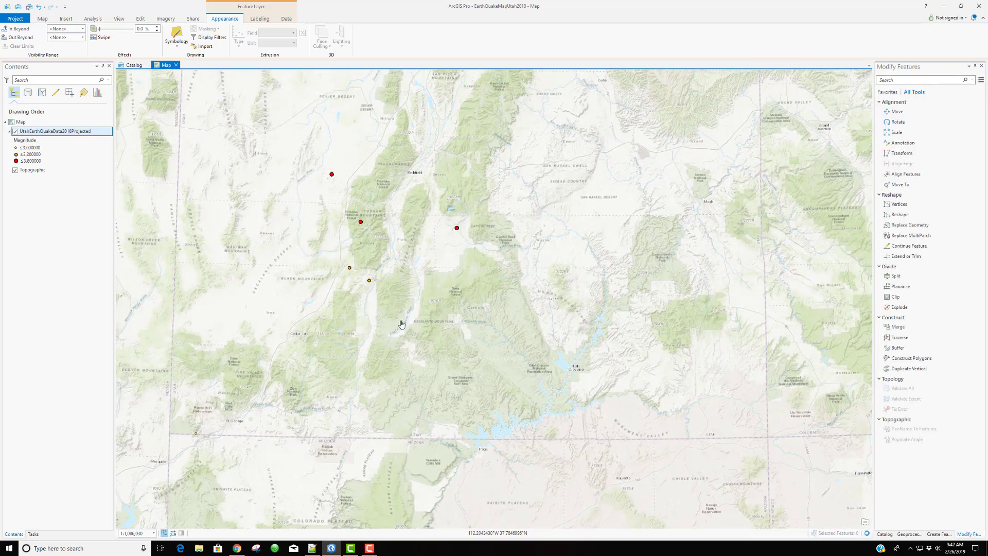
pyautogui.moveTo(402, 291); pyautogui.dragTo(470, 283)
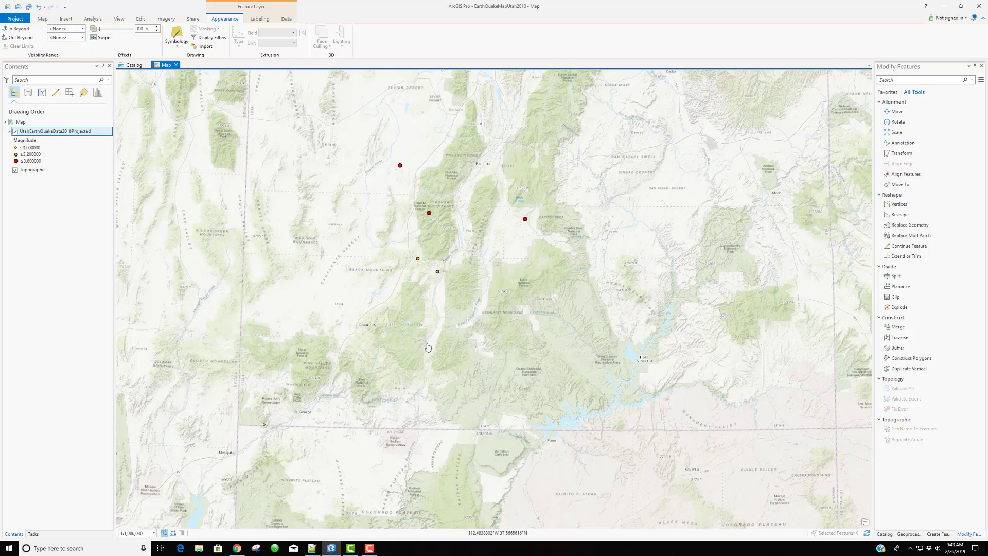
pyautogui.scroll(1, 415, 325)
pyautogui.scroll(2, 416, 324)
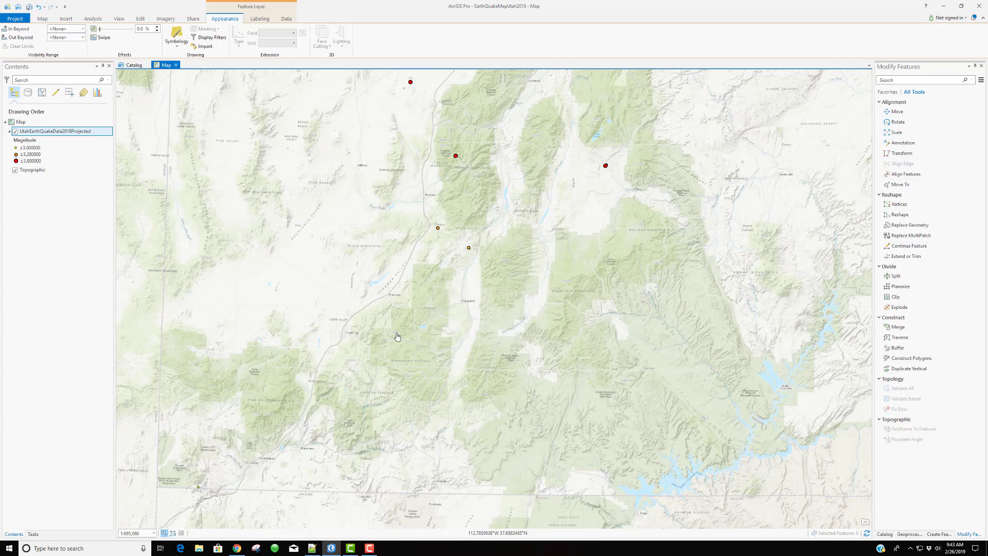
# Step: Save the project containing the EarthQuakeMapUtah2018 map
pyautogui.click(29, 8)
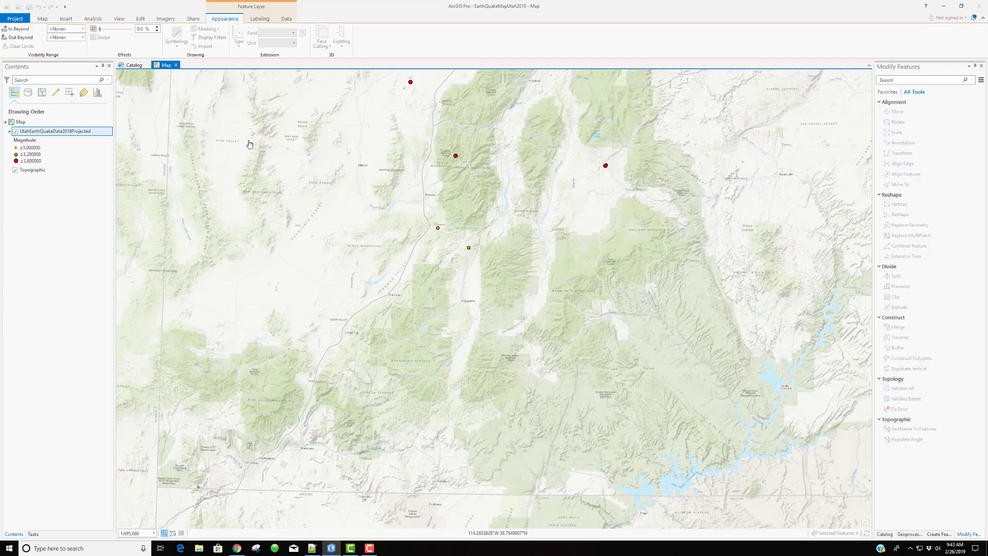